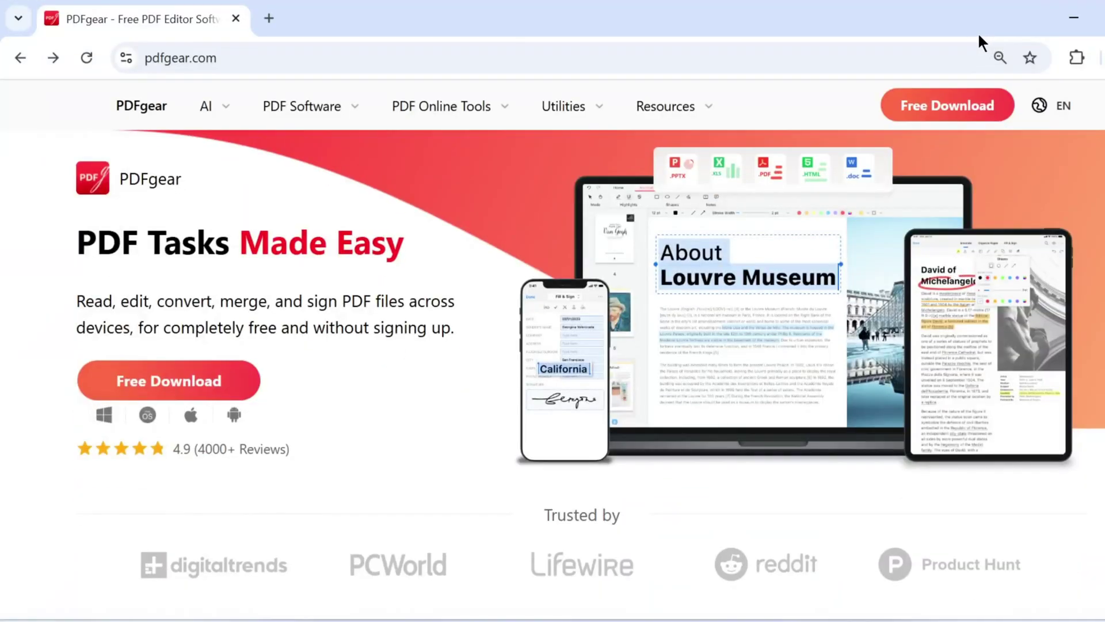
Open PDFgear's online Fill out PDF tool from the PDF Online Tools menu, loading the W-4 2025 form.
mouse_move(447, 110)
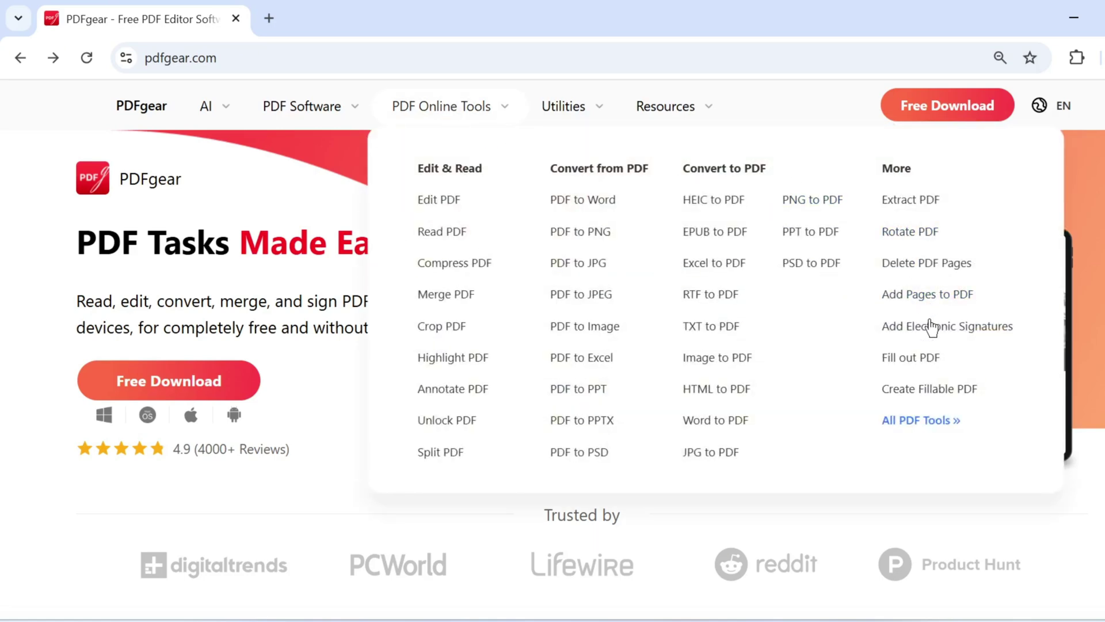
click(924, 357)
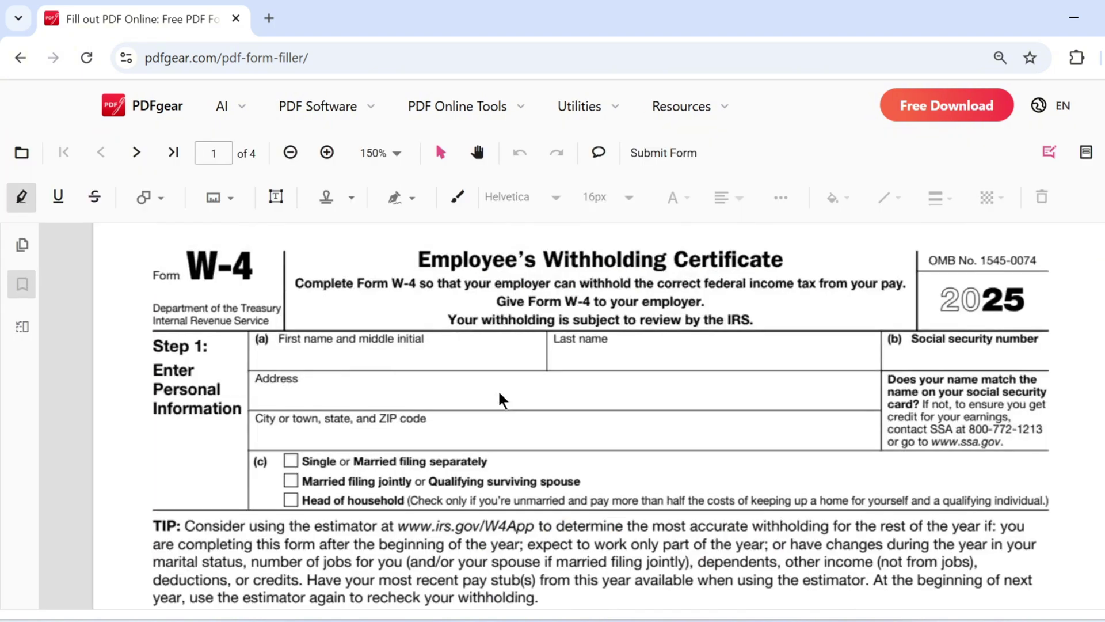
Fill the W-4 Address, Last name 'Gear' and social security number fields.
scroll(500, 396, up, 1)
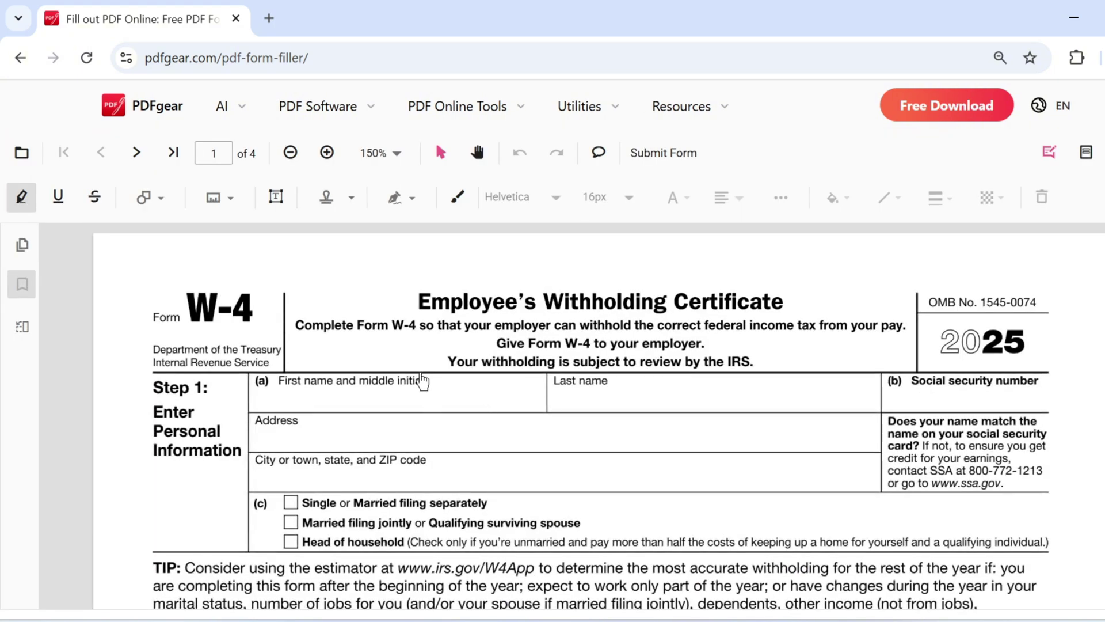
click(296, 405)
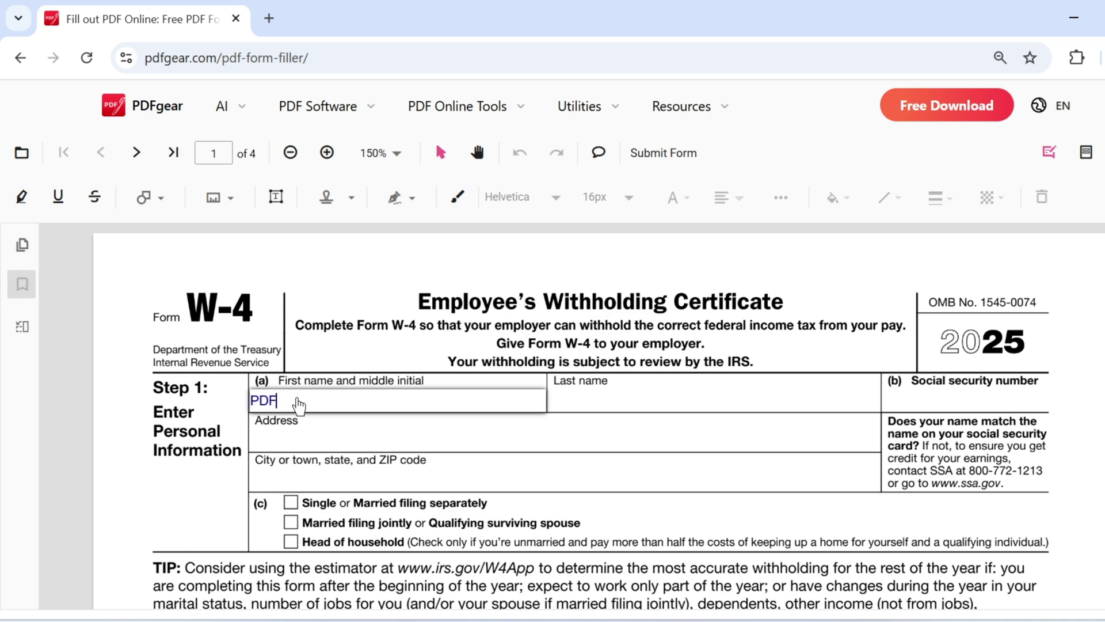
click(274, 444)
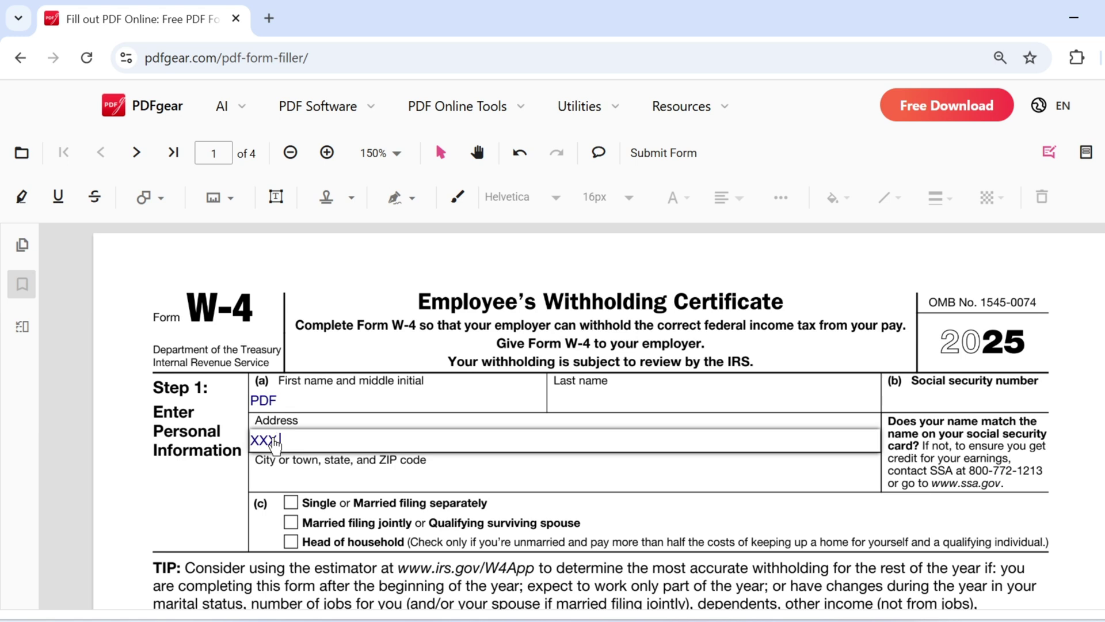
text(XXX.XXXXXX)
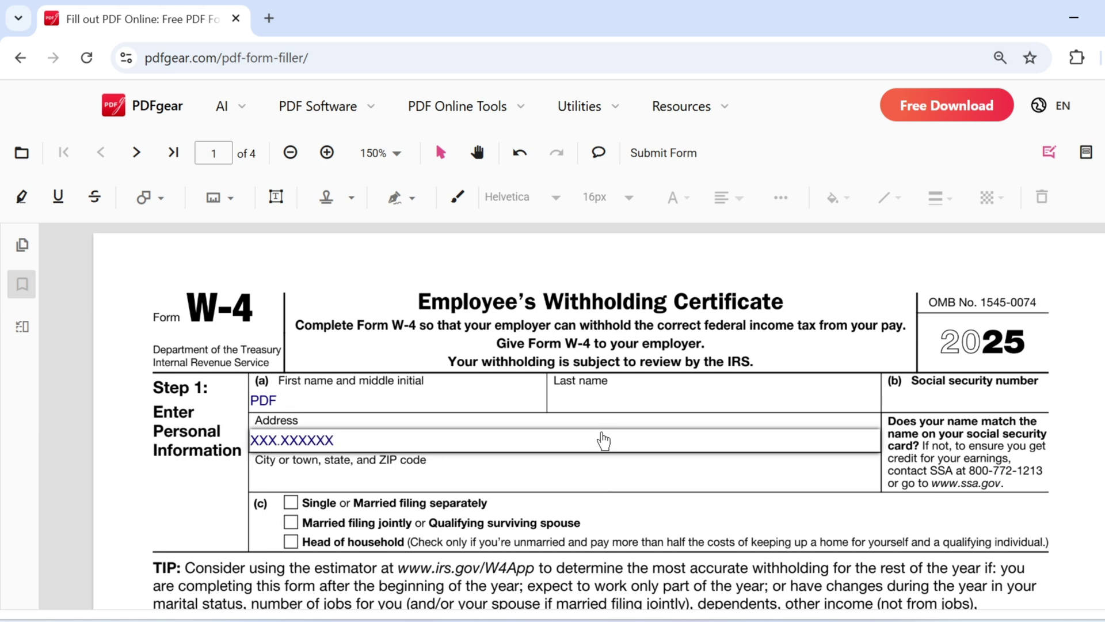
click(615, 409)
text(Gear)
click(994, 404)
text(11111111111)
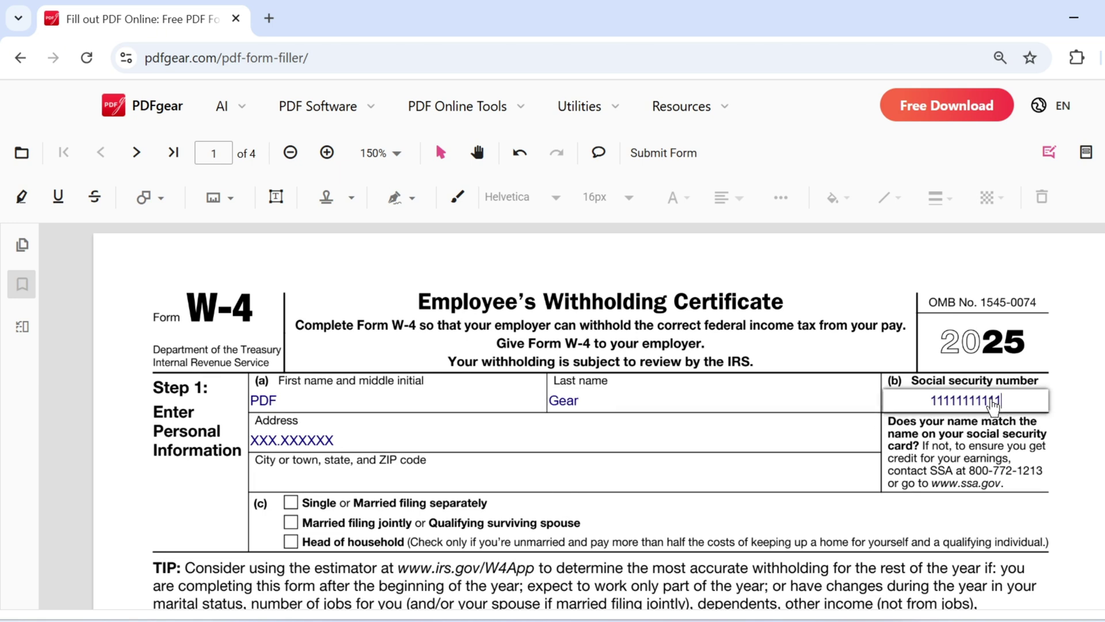
Clear the First name, Last name and Address entries on the W-4.
click(302, 485)
click(355, 412)
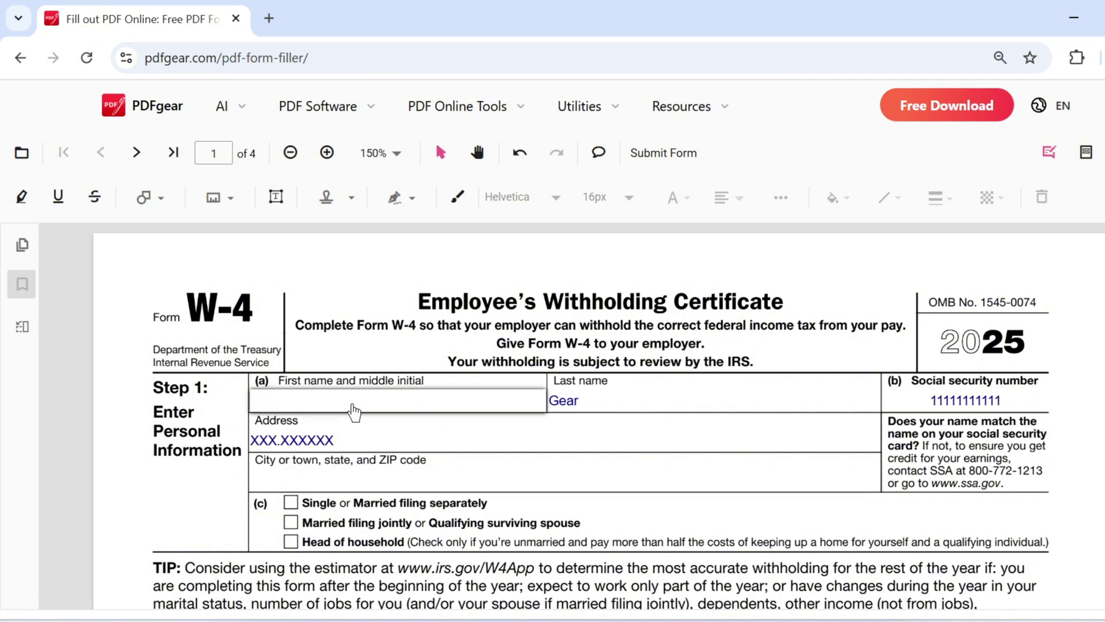
click(605, 404)
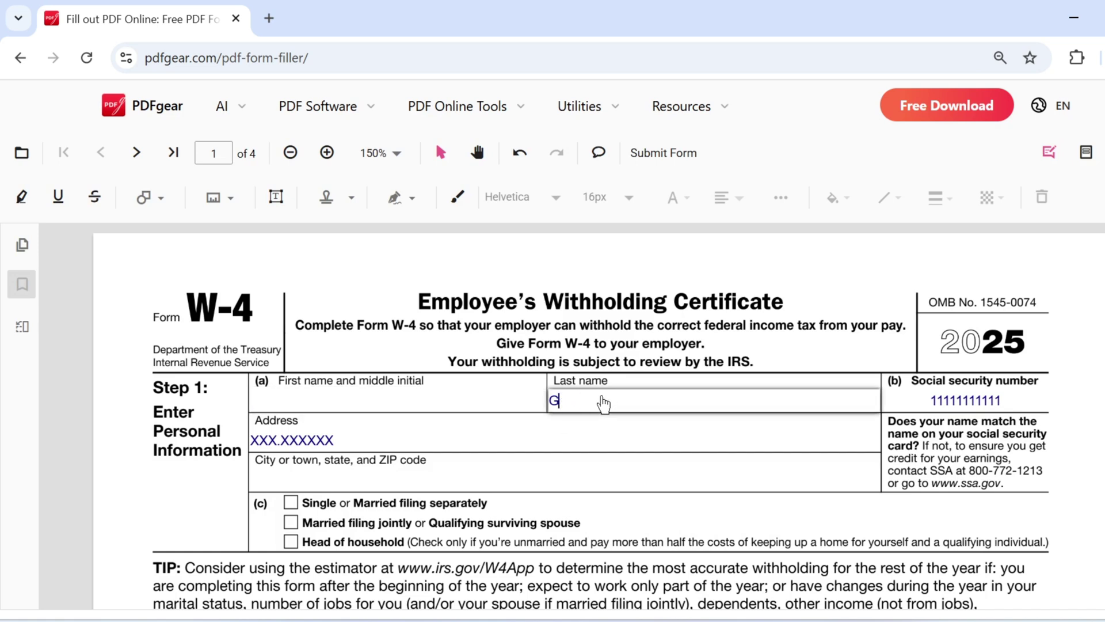
click(481, 445)
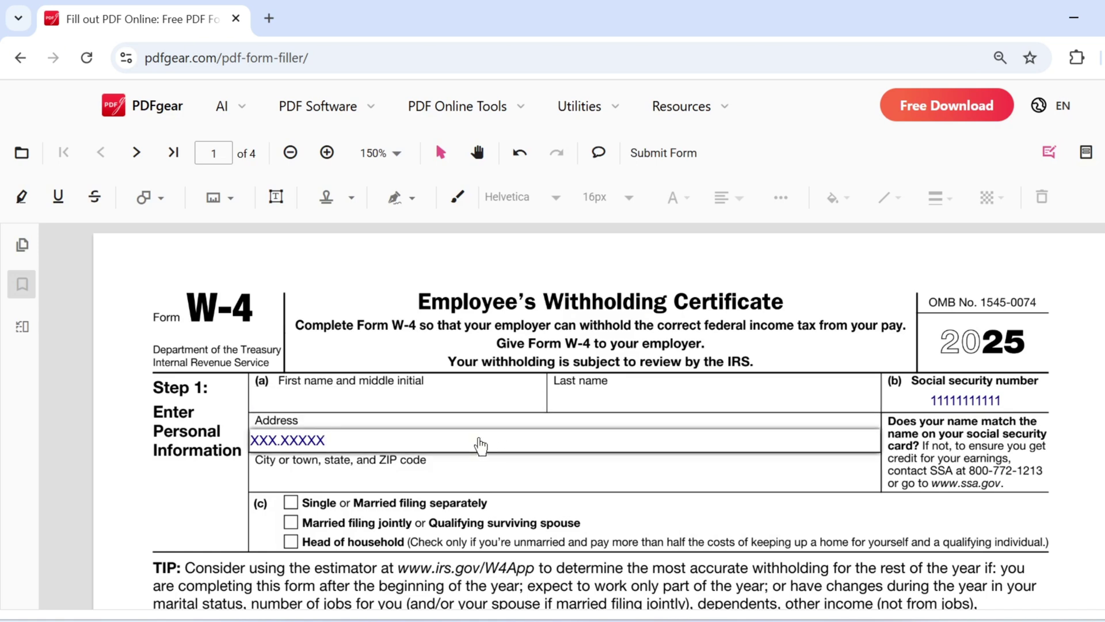
Check the Single, Married filing jointly and Head of household filing-status boxes.
scroll(481, 444, down, 3)
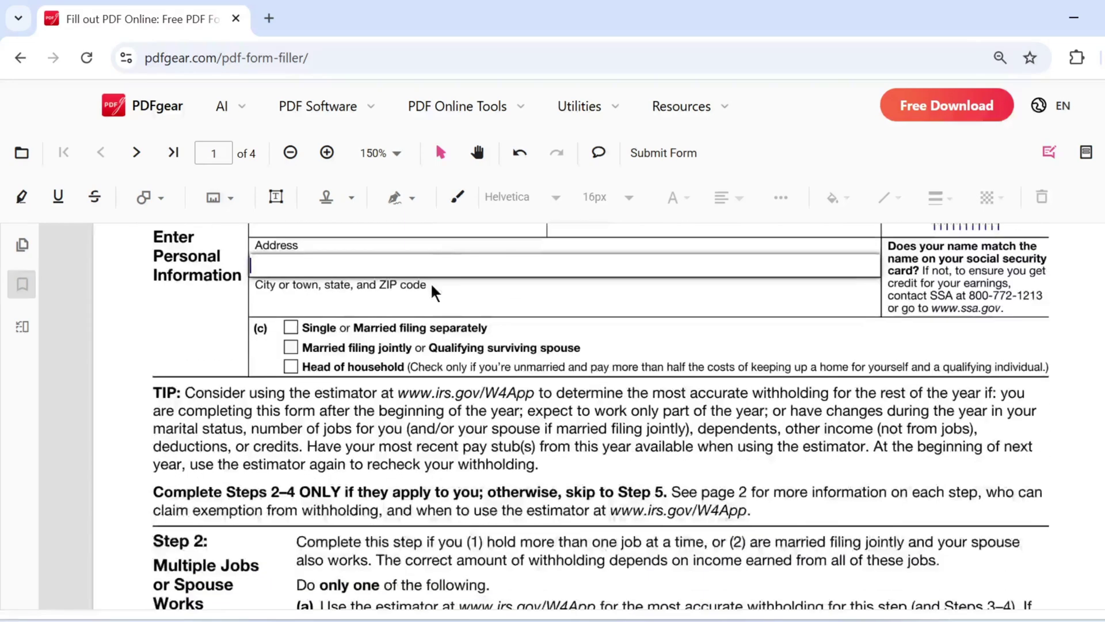
click(289, 318)
click(290, 337)
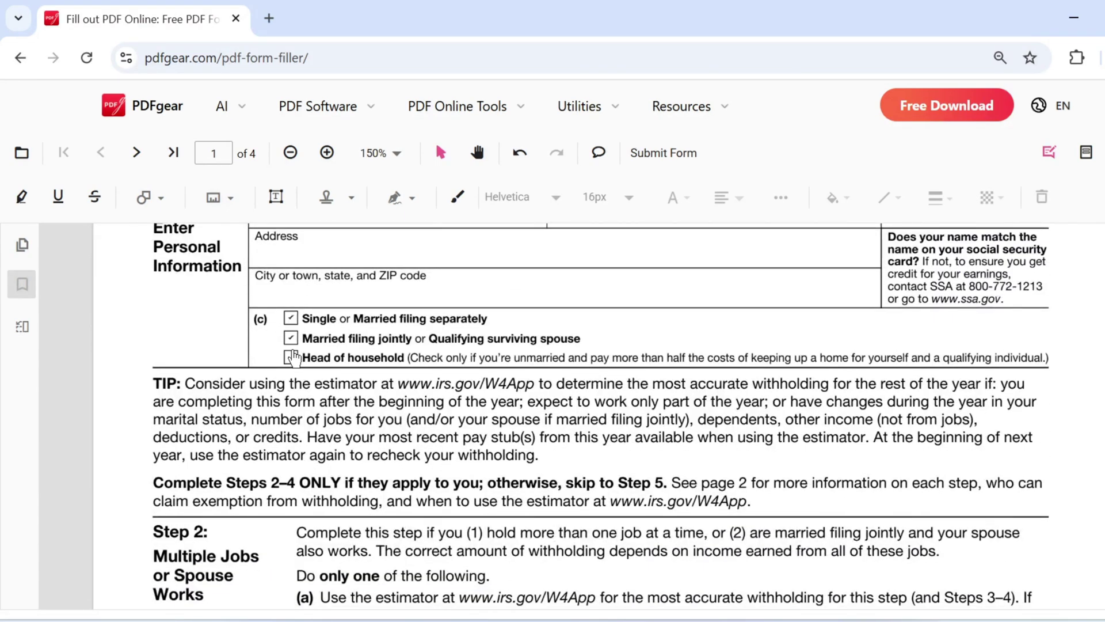
click(292, 357)
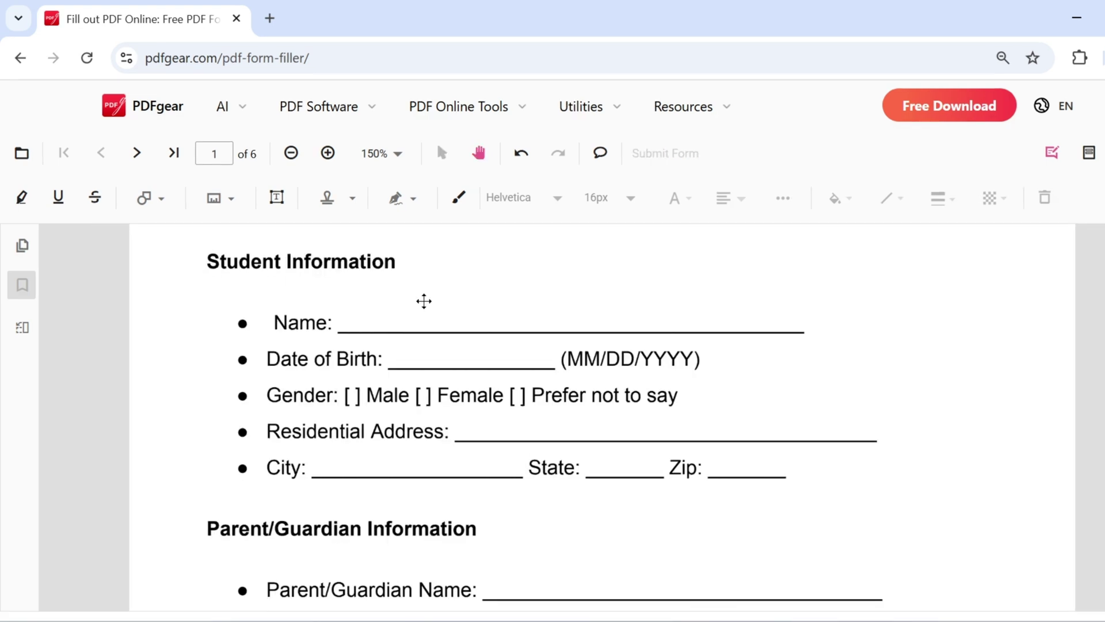
click(277, 199)
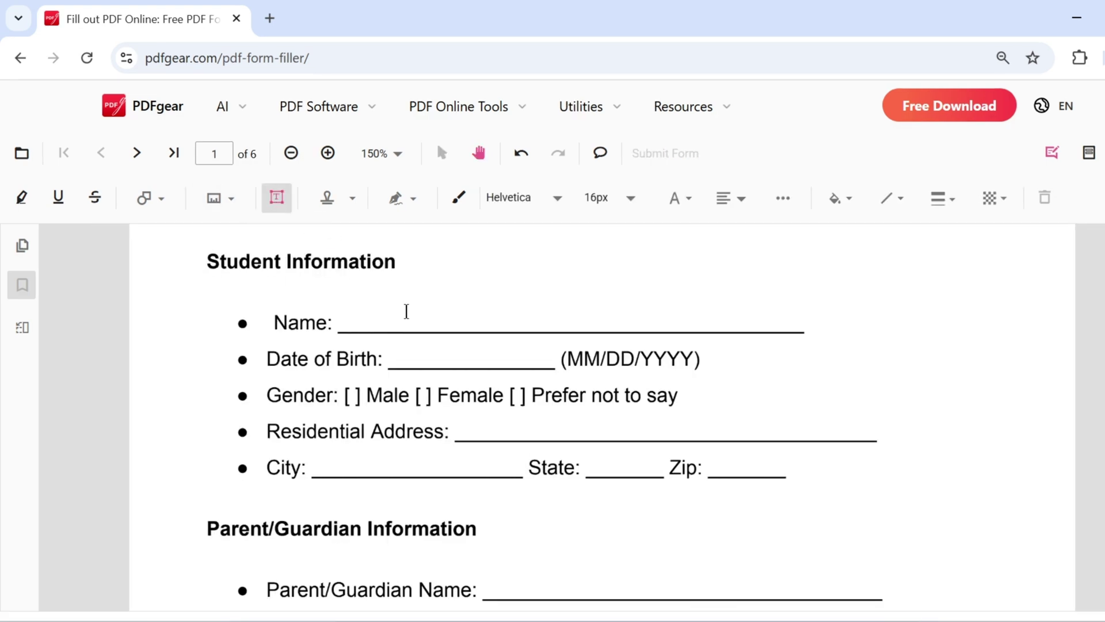
click(405, 311)
text(PD)
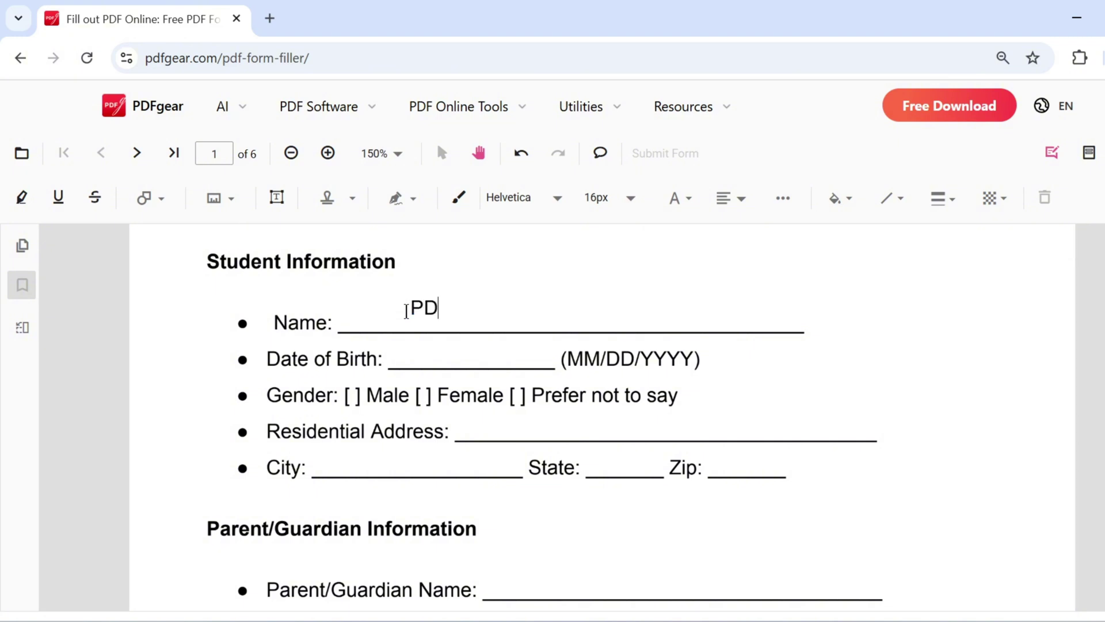
text(Fgear)
click(530, 276)
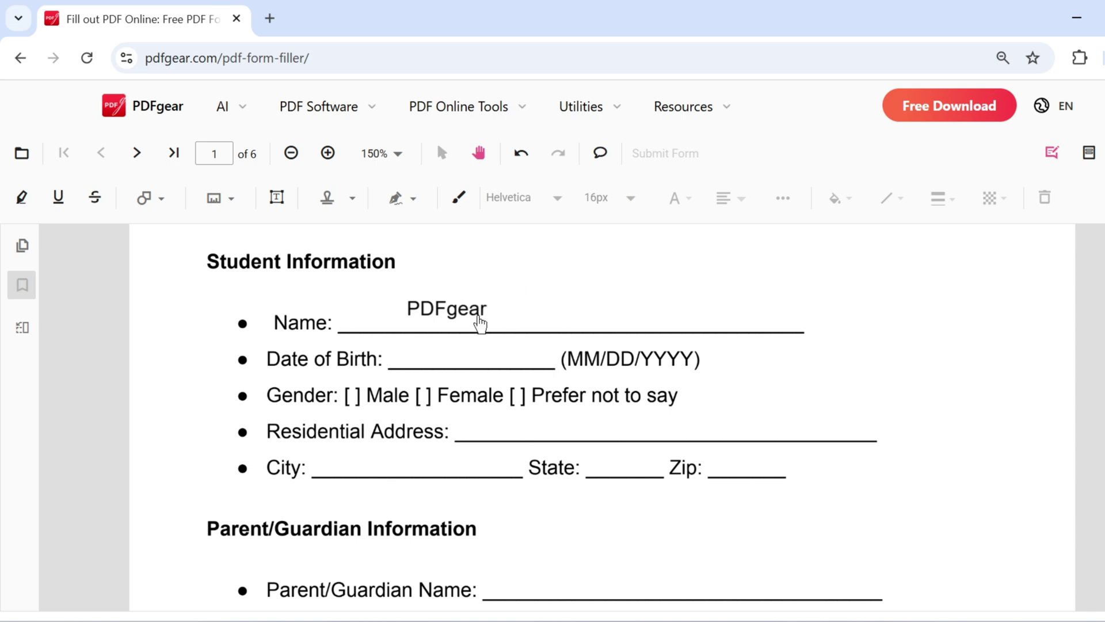
click(480, 323)
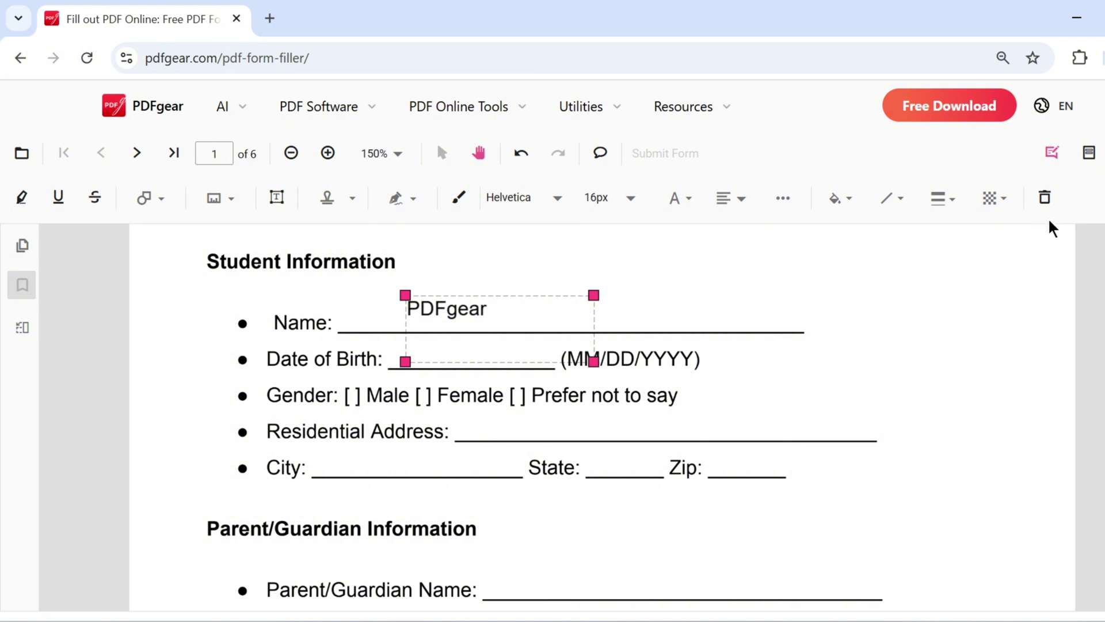
click(1046, 199)
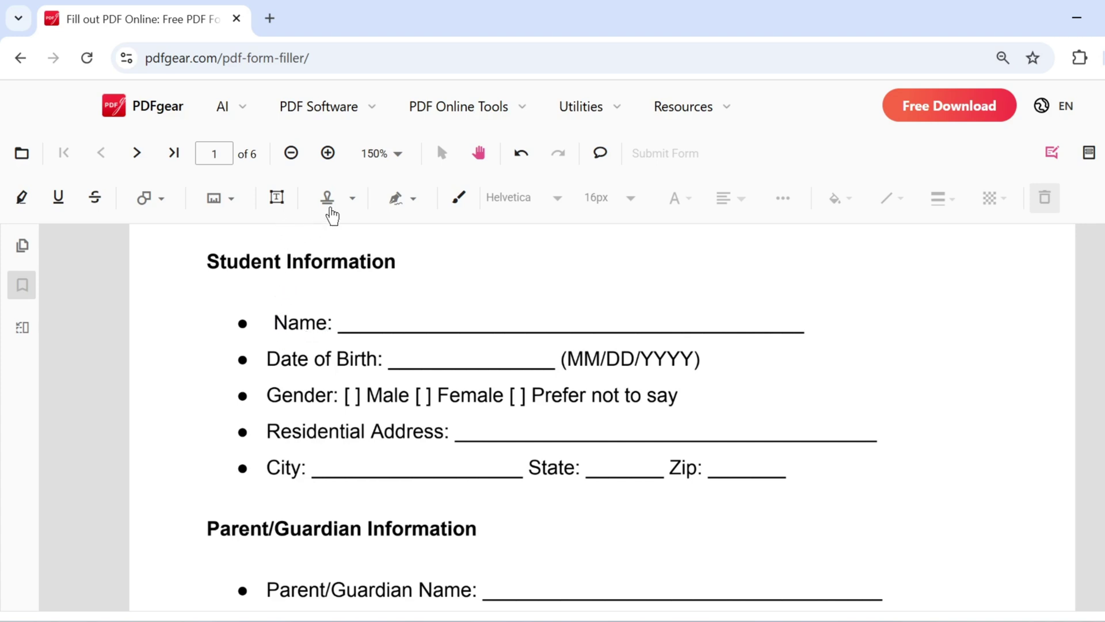
click(344, 207)
mouse_move(364, 235)
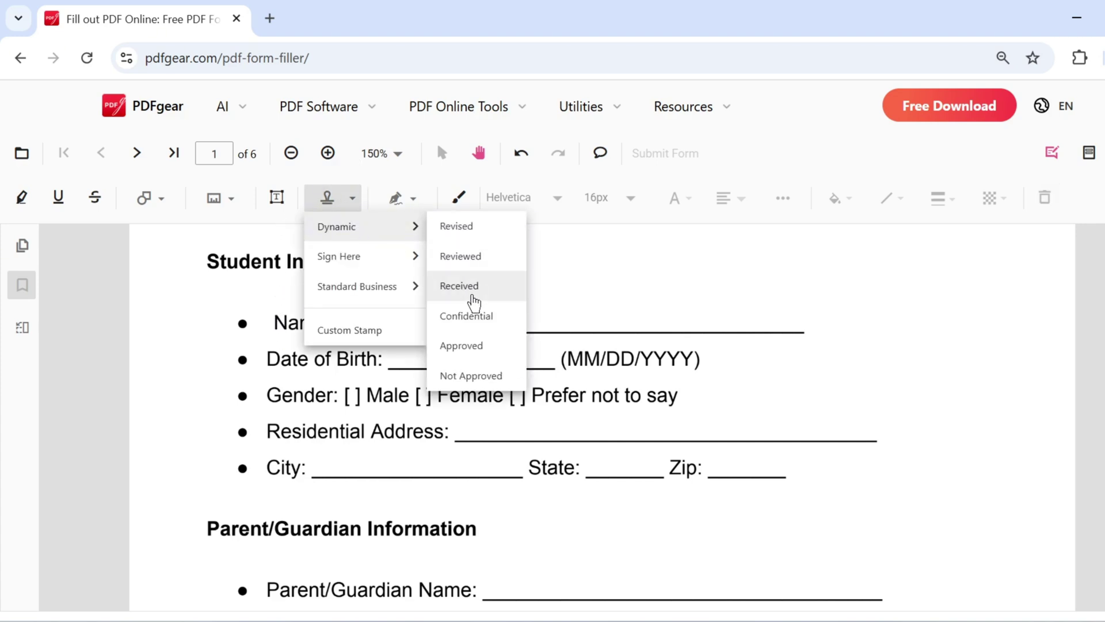
mouse_move(383, 258)
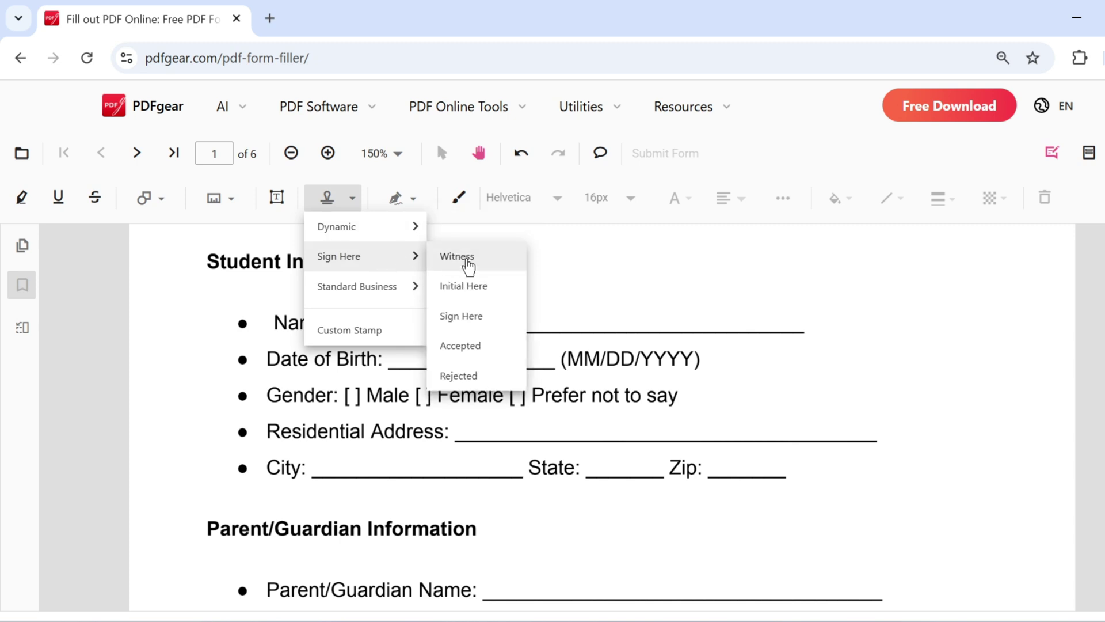
mouse_move(424, 295)
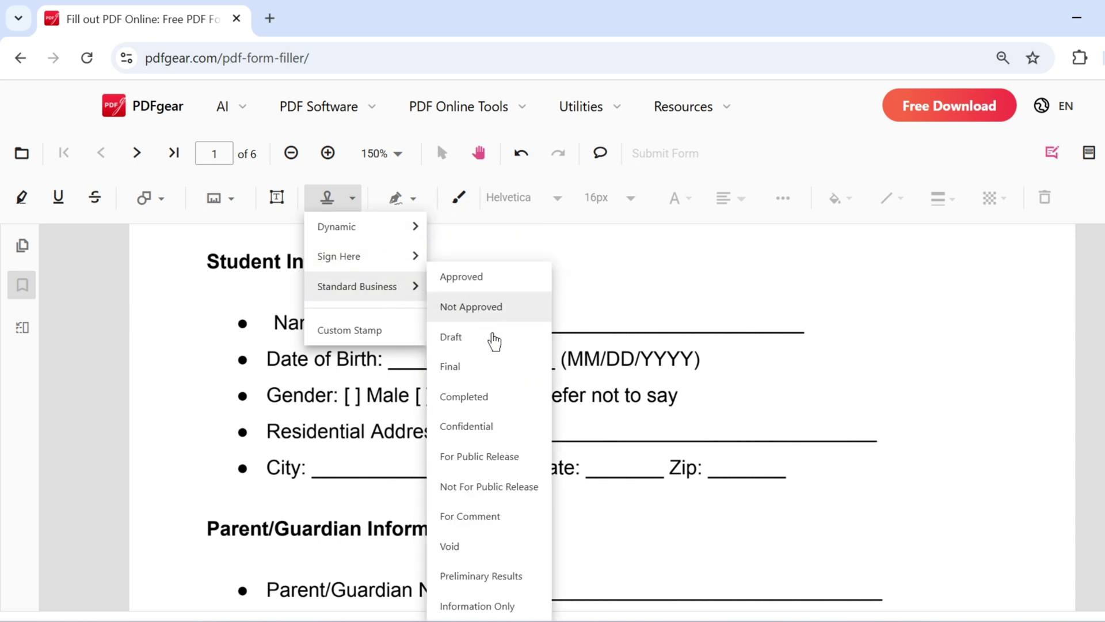
click(507, 575)
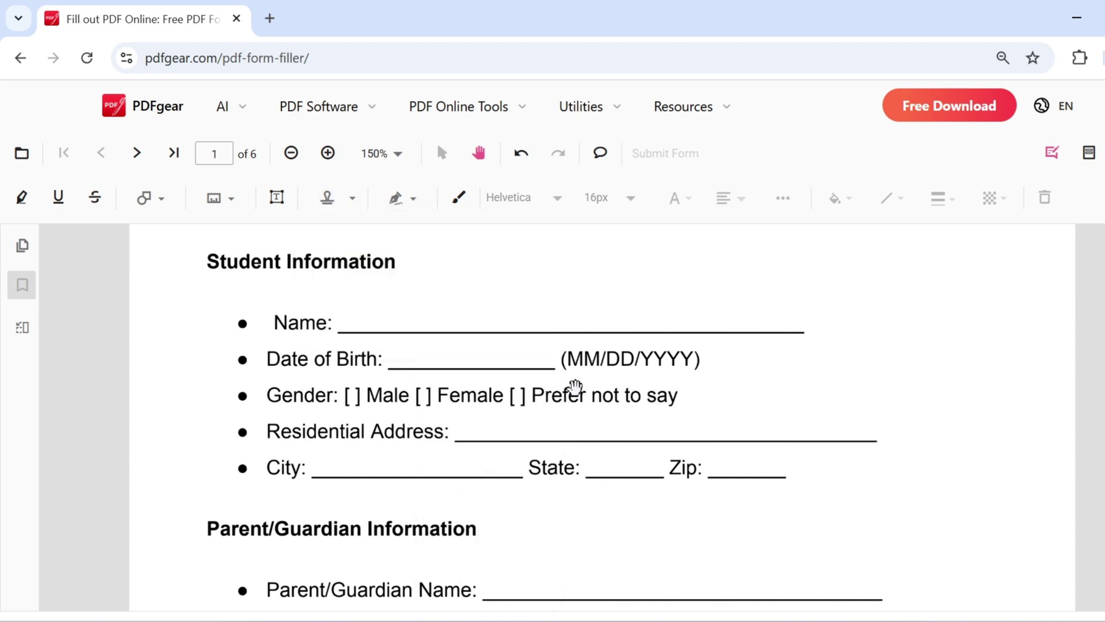
click(397, 198)
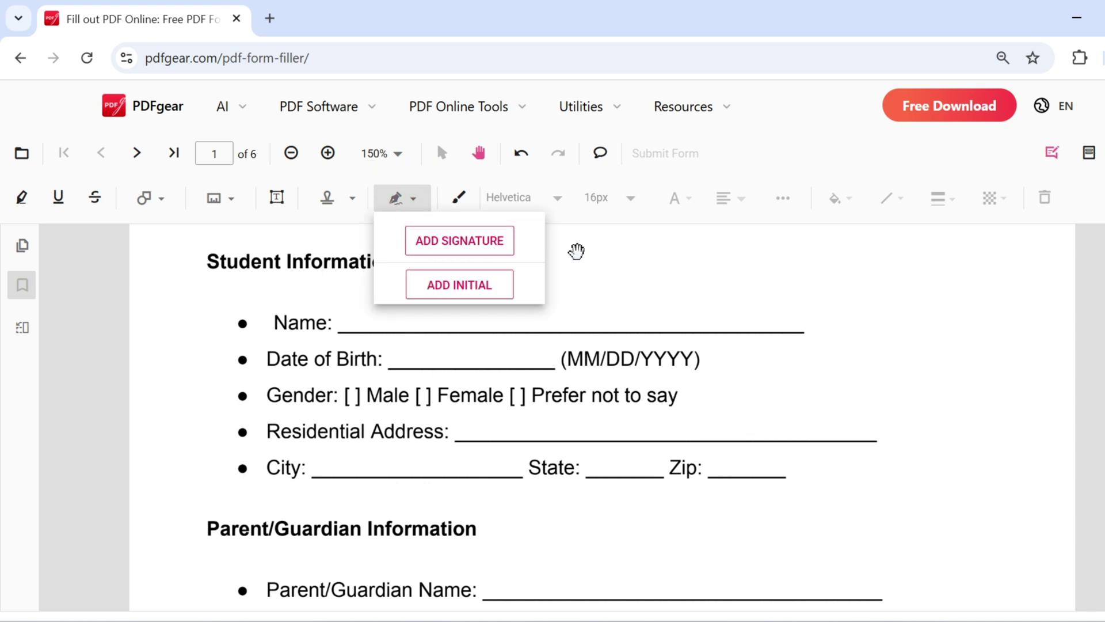
click(582, 275)
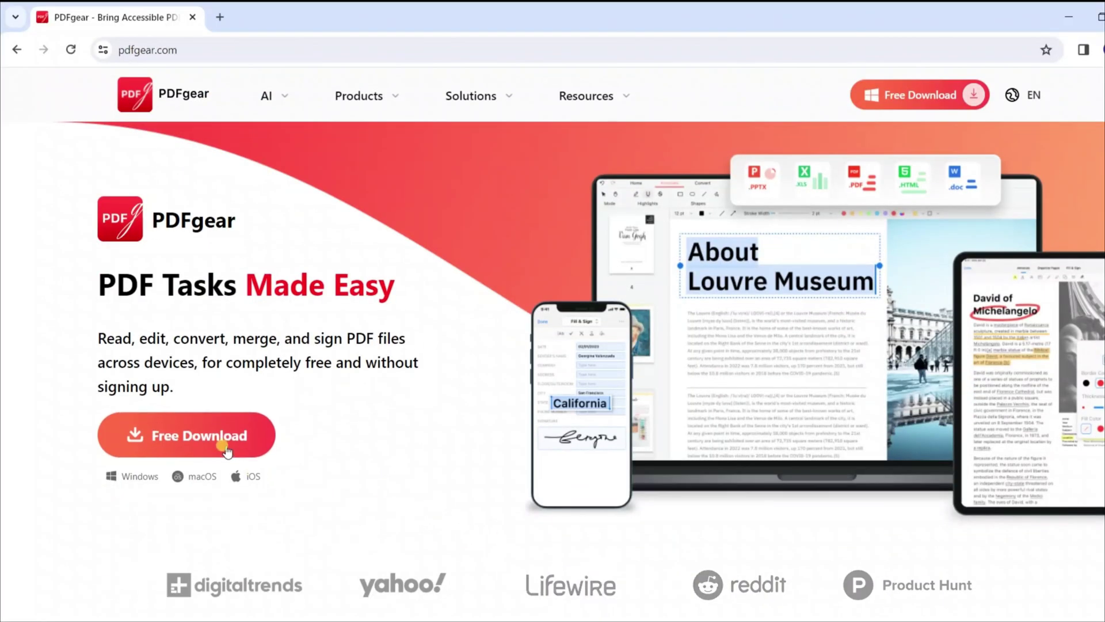
Download the PDFgear desktop installer from pdfgear.com and find it in Chrome's downloads.
click(221, 439)
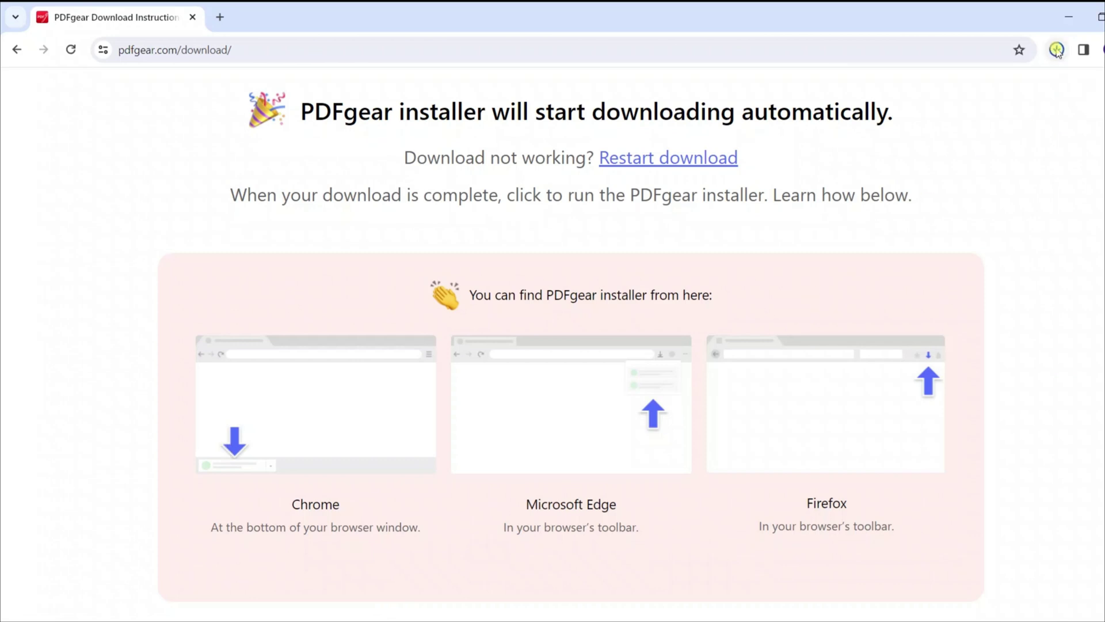
click(1057, 51)
mouse_move(1019, 128)
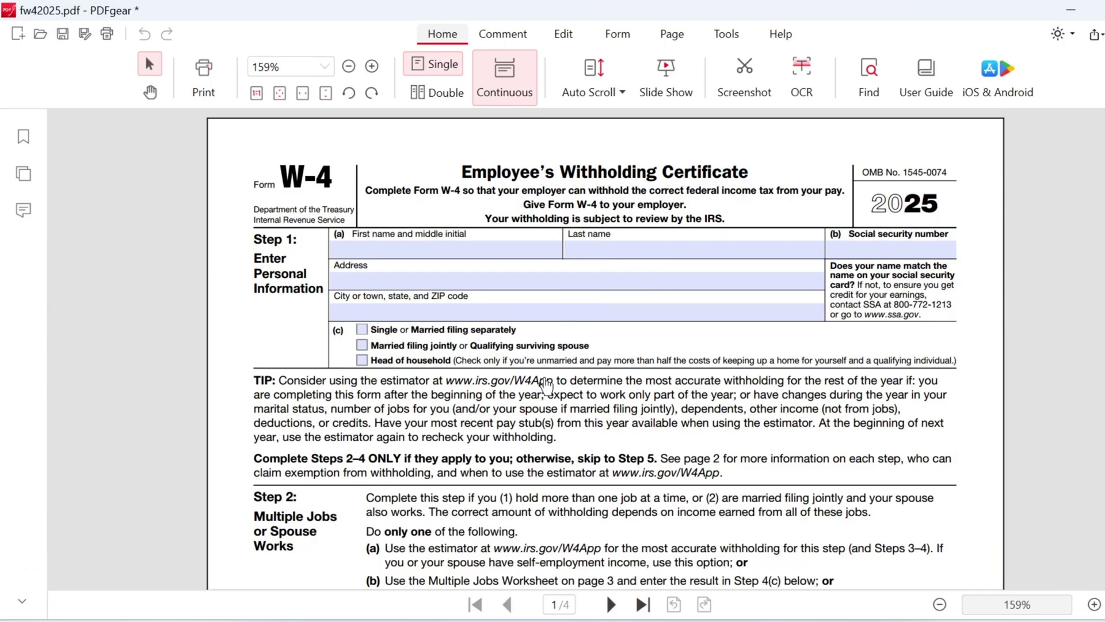
Fill the W-4 First name, Last name and social security number fields.
click(439, 257)
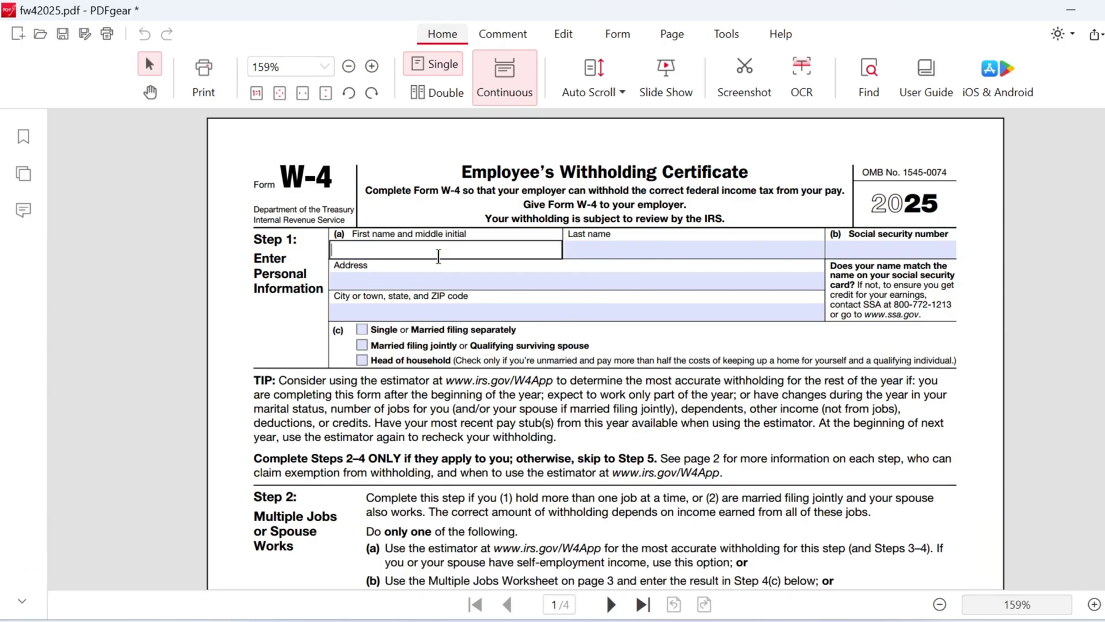
click(576, 250)
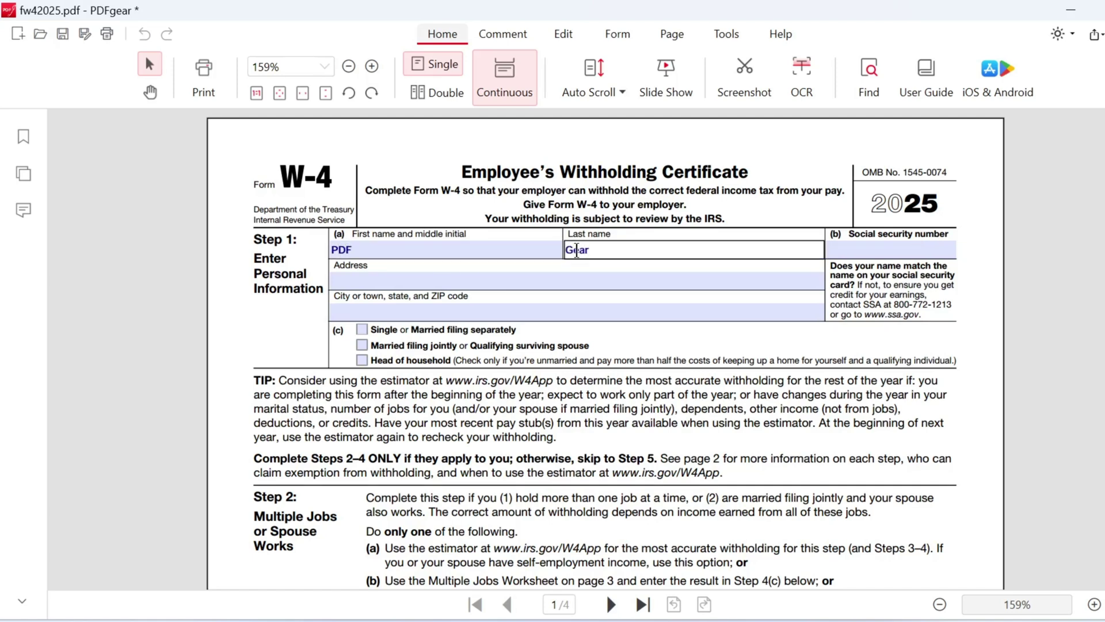
click(870, 251)
text(11111111111)
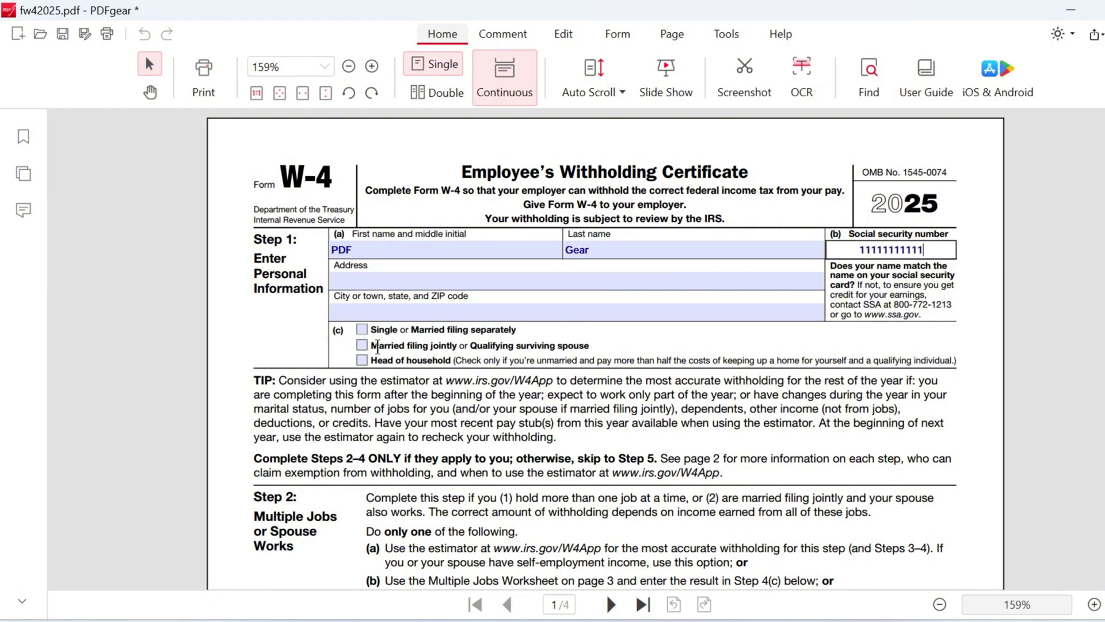
Check, then uncheck, the Single, Married filing jointly and Head of household boxes.
scroll(369, 337, up, 4)
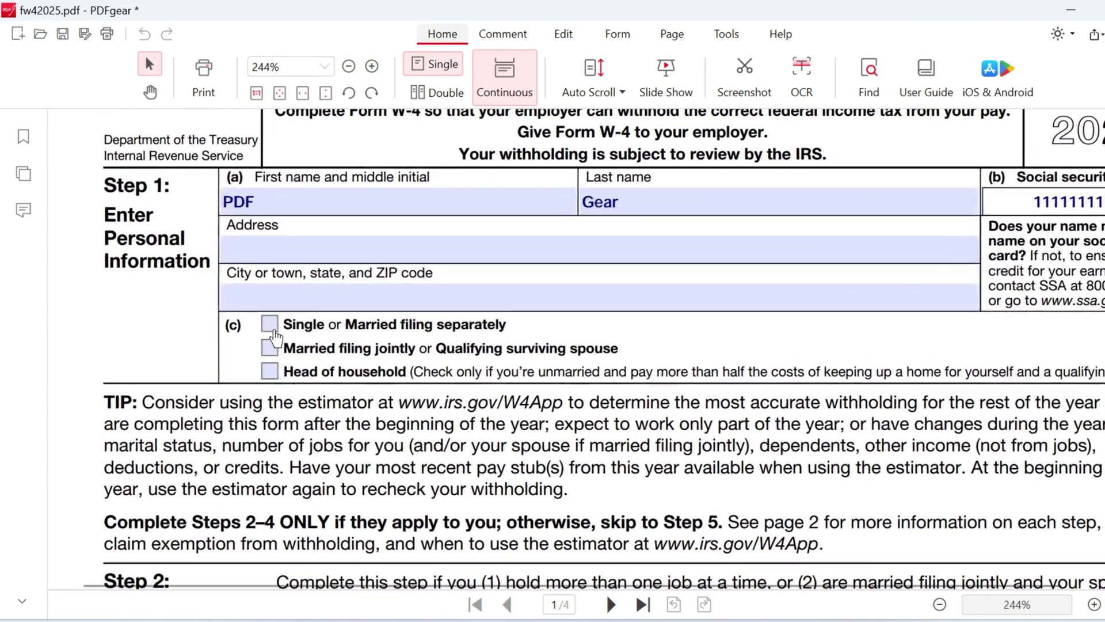
click(270, 325)
click(269, 348)
click(269, 372)
click(270, 371)
click(269, 347)
click(270, 326)
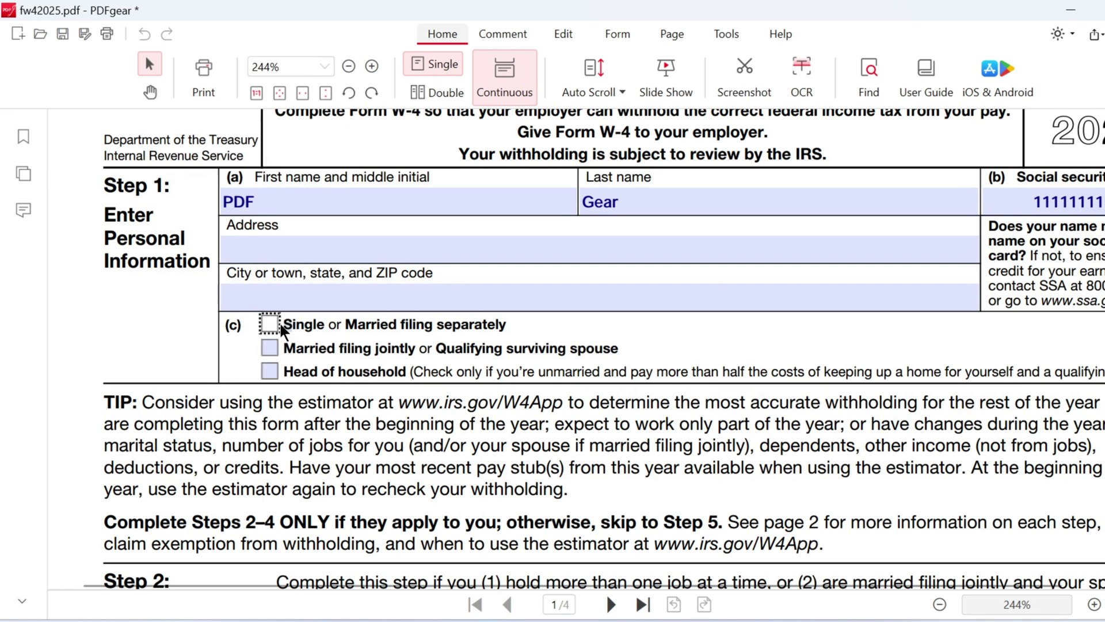
Show the Form tools on the student registration form and start adding free text.
click(697, 354)
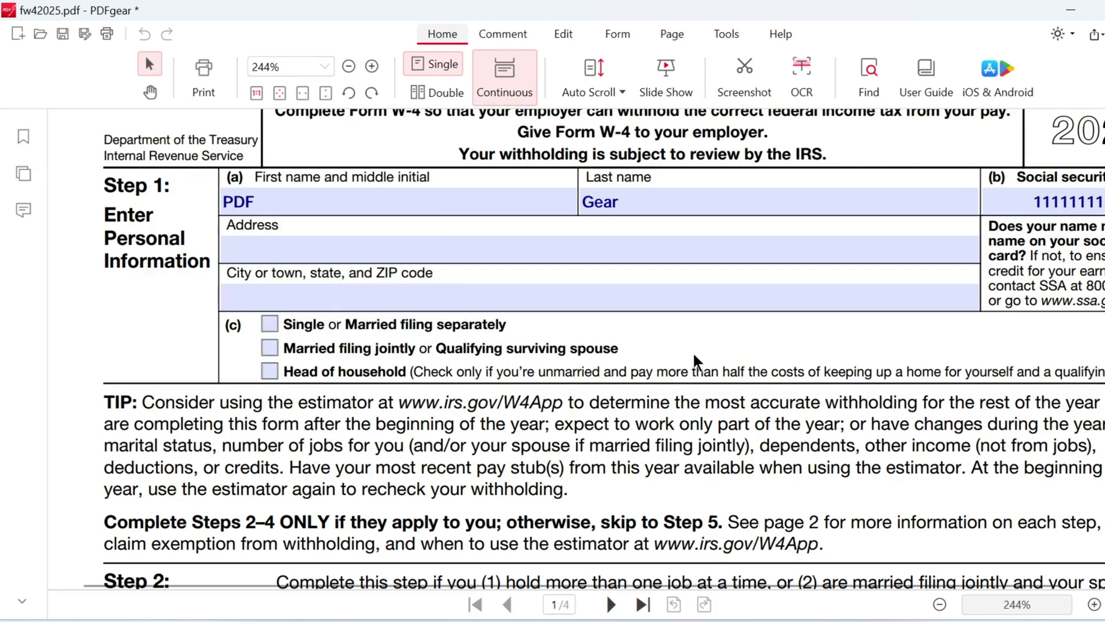
scroll(697, 355, down, 2)
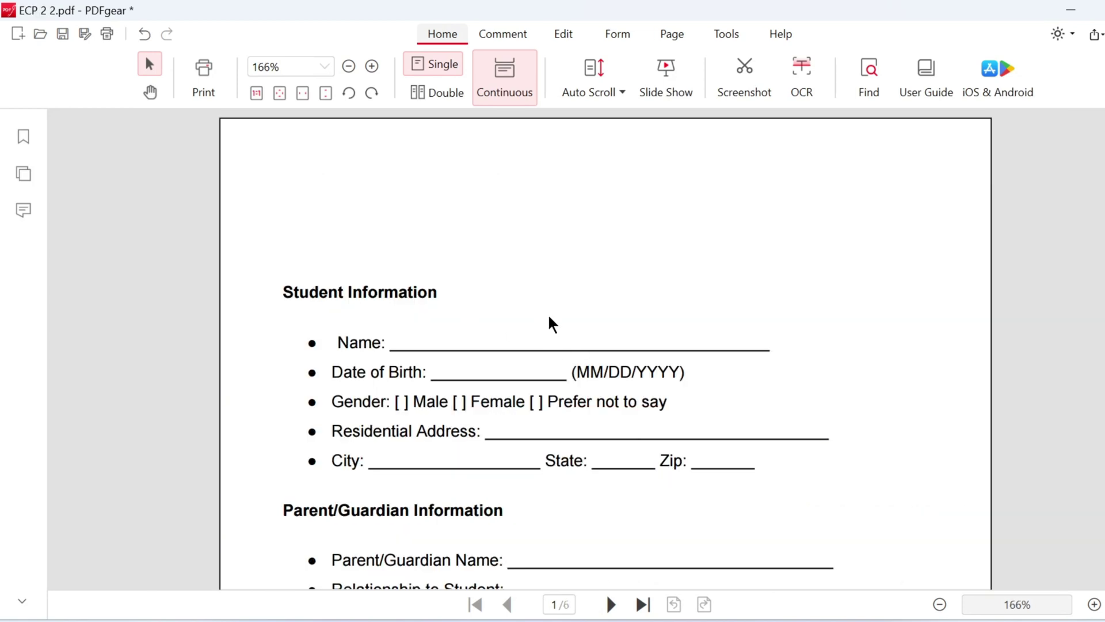
click(625, 31)
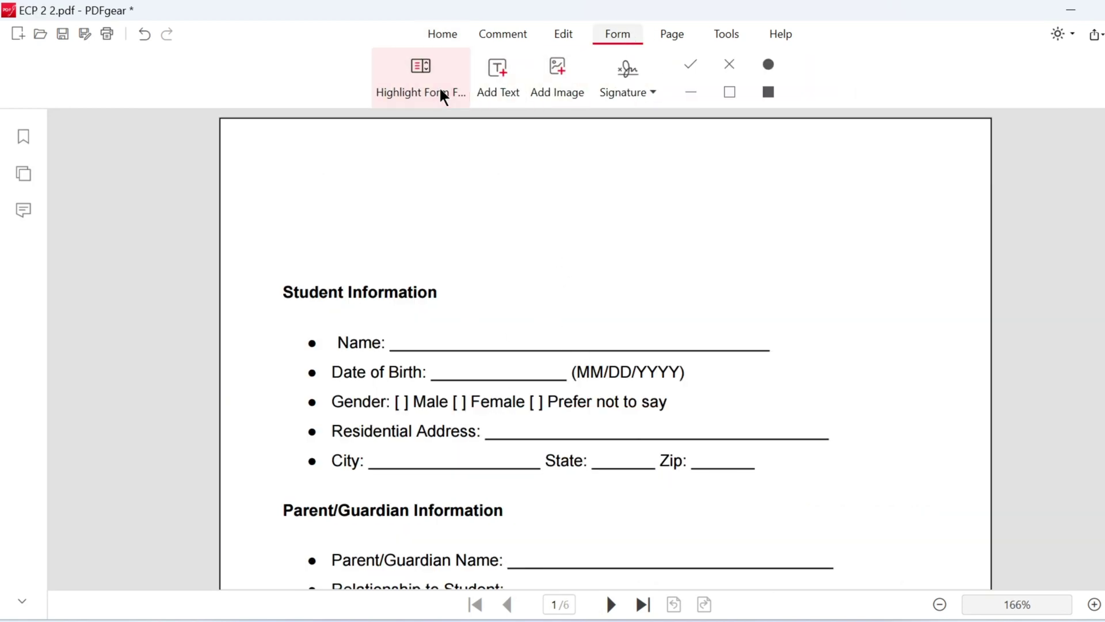
click(499, 77)
Type 'PDFgear' beside Name and '11/11/11' beside Date of Birth, then stop adding text.
click(453, 365)
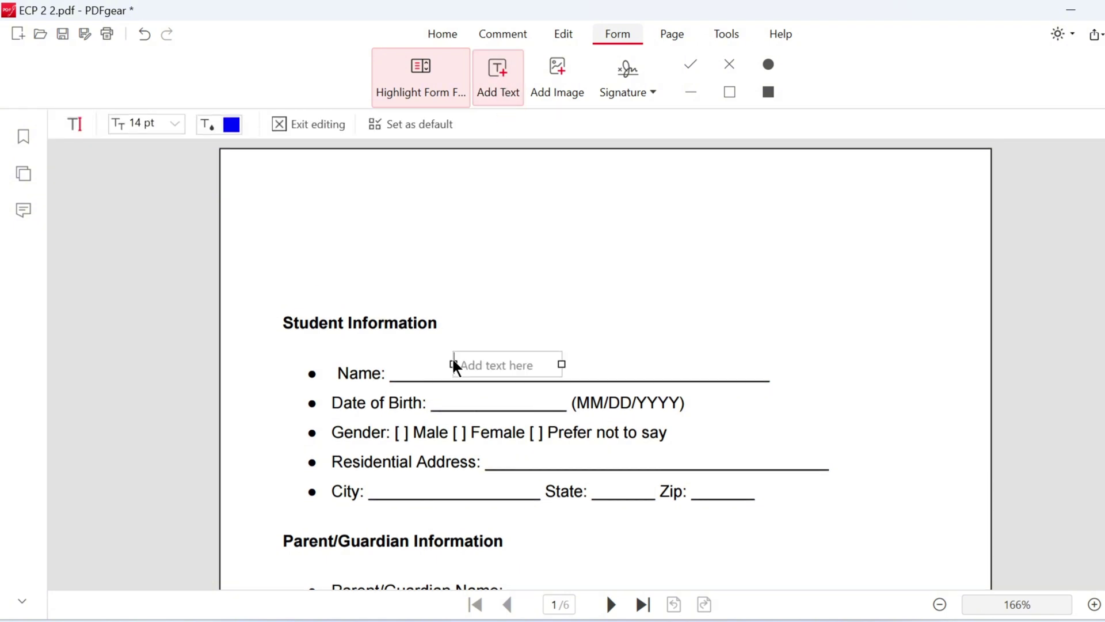
text(PDFgear)
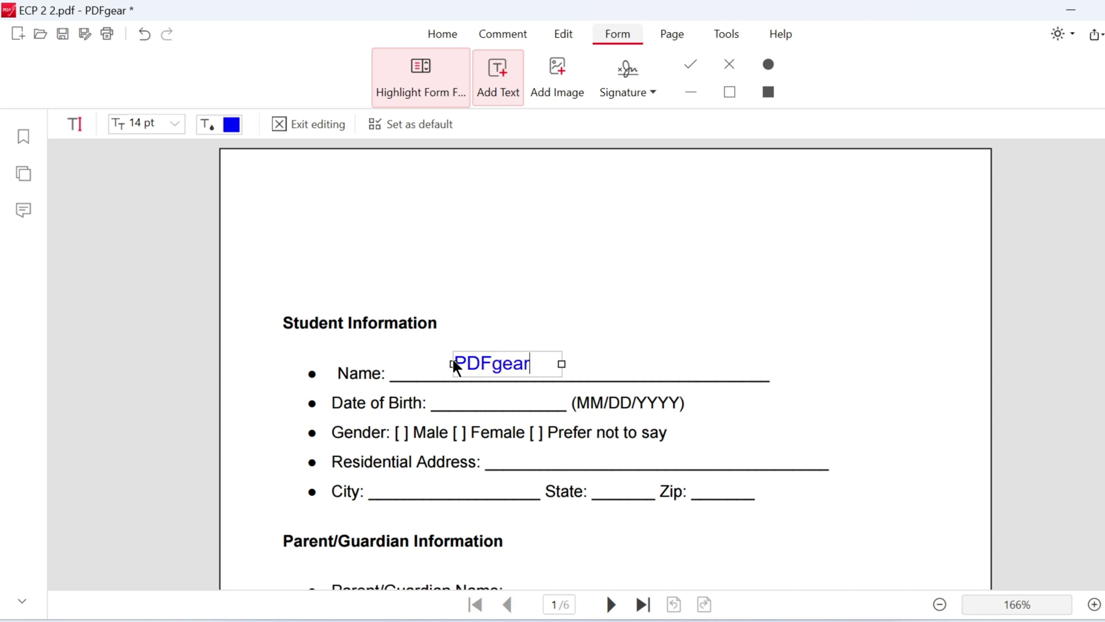
click(449, 401)
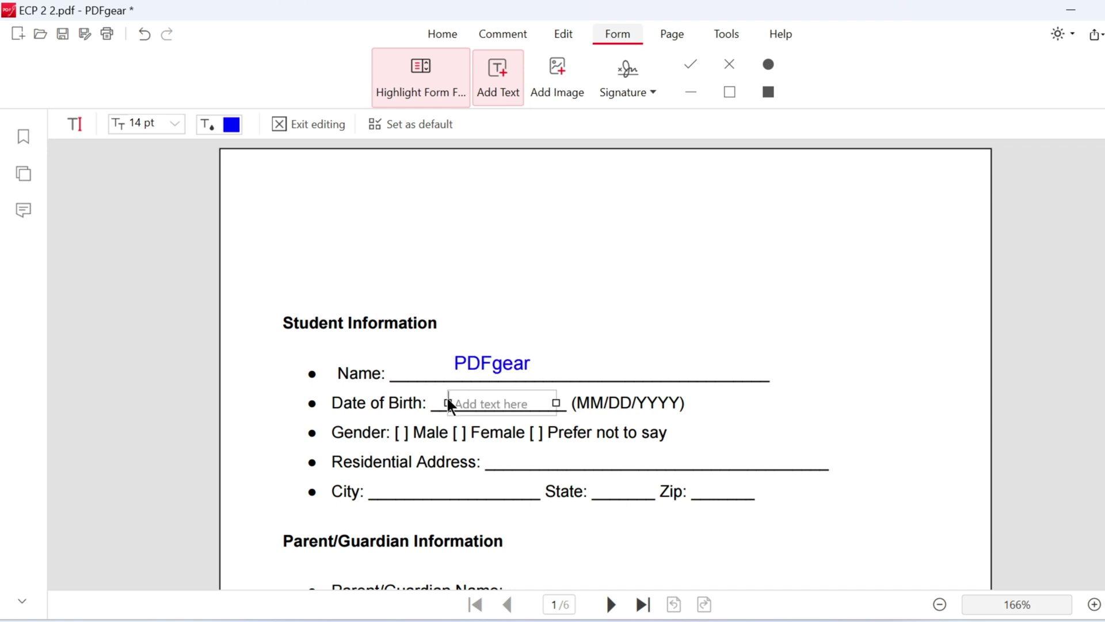
text(11/)
click(673, 434)
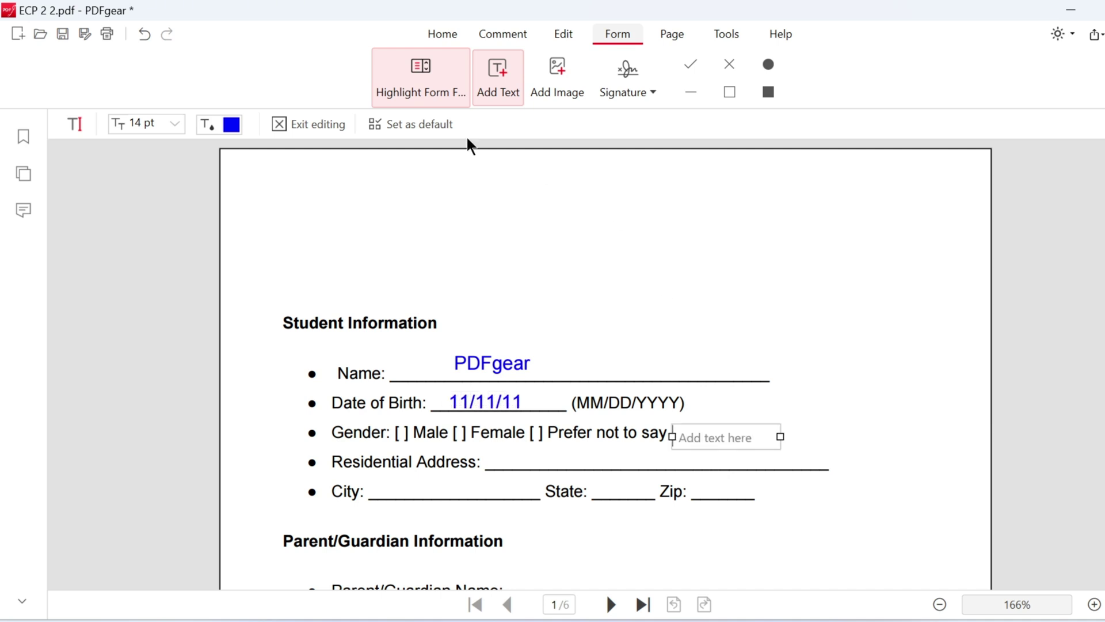
click(331, 124)
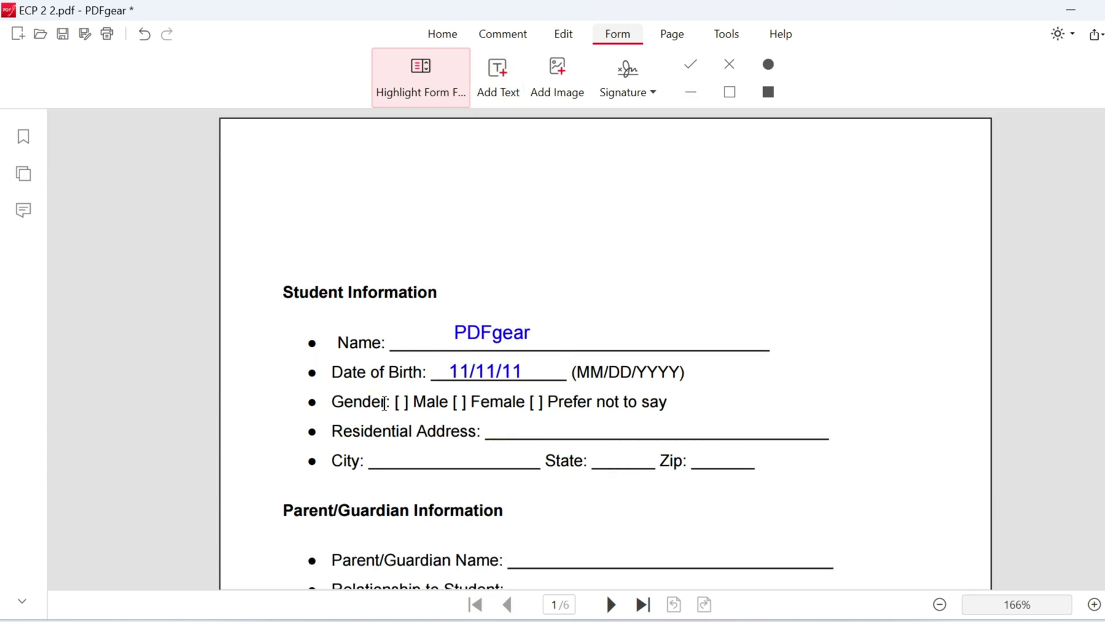
Place a check mark in the box before 'Prefer not to say' on the Gender line.
drag(396, 402, 673, 402)
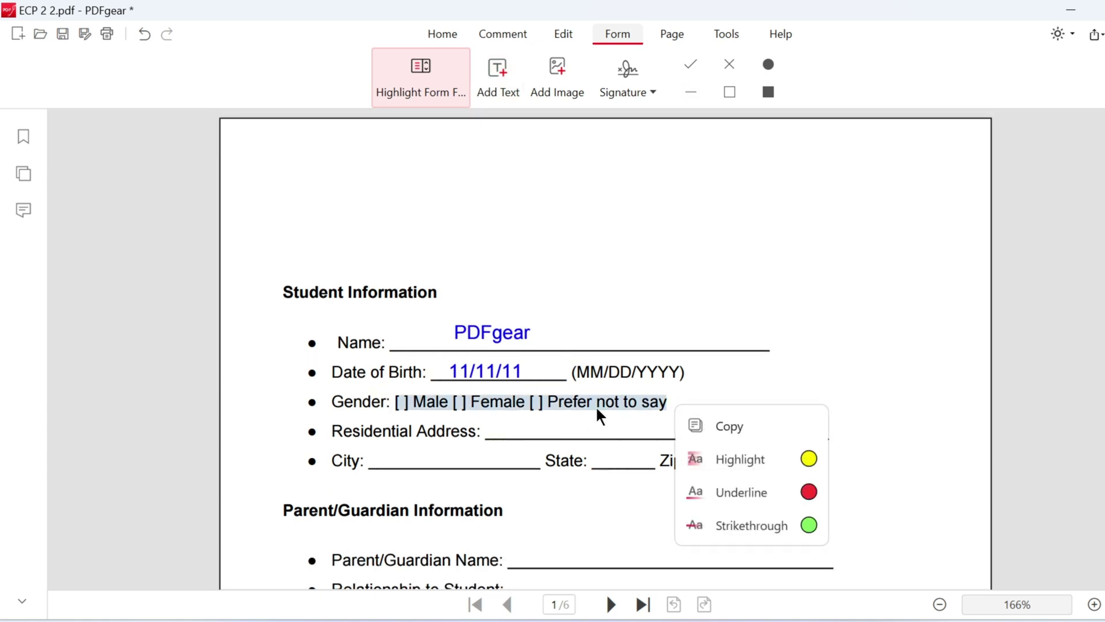
click(634, 378)
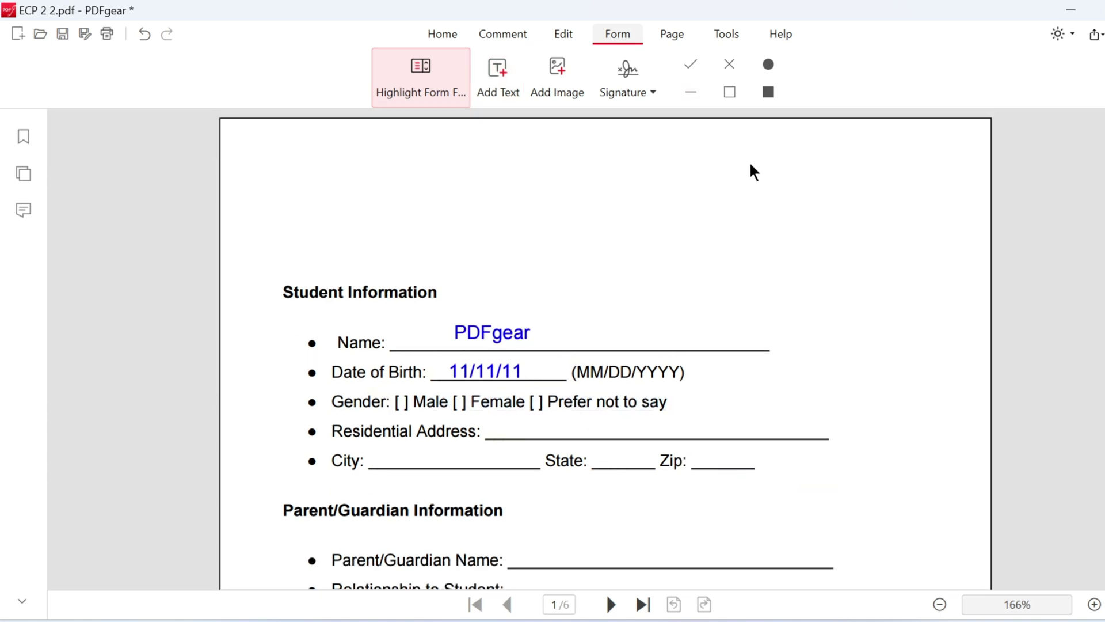
click(681, 72)
click(537, 401)
click(538, 400)
click(634, 236)
Put a filled dot in the box before Male and pick the first saved signature.
click(769, 66)
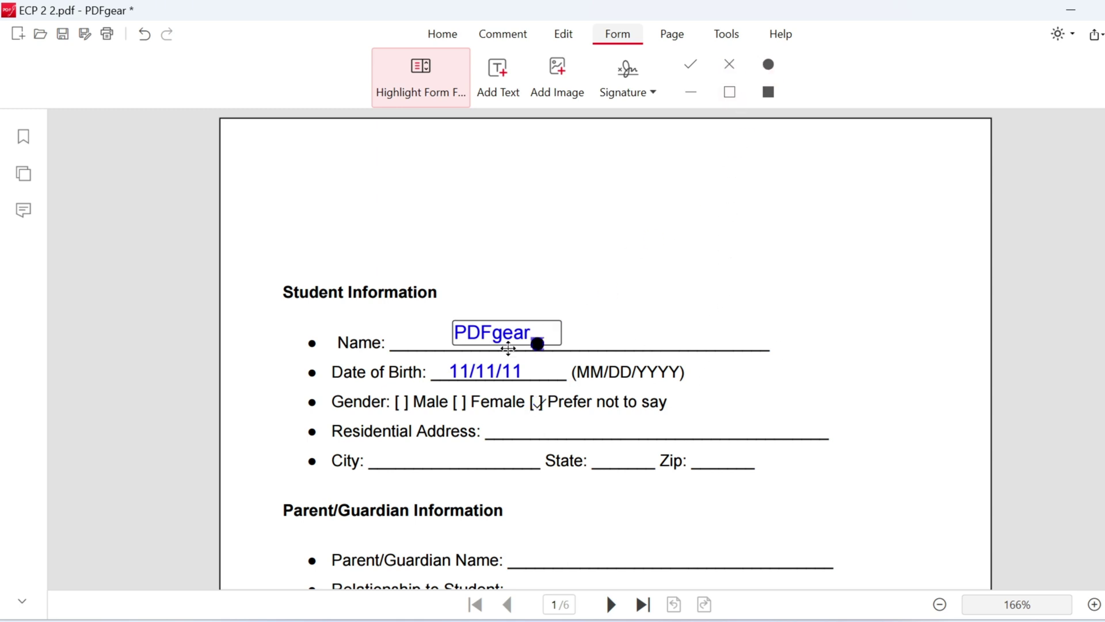
click(401, 399)
click(599, 318)
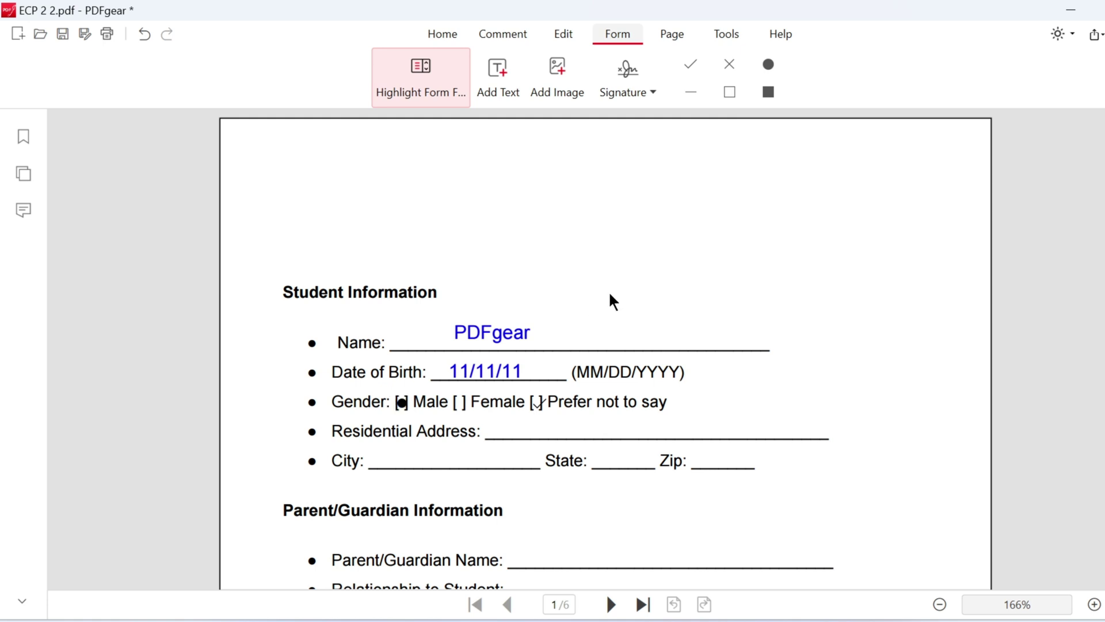
click(629, 79)
click(671, 170)
Place the signature, shrink it and position it above the Parent/Guardian Name line.
scroll(573, 314, down, 3)
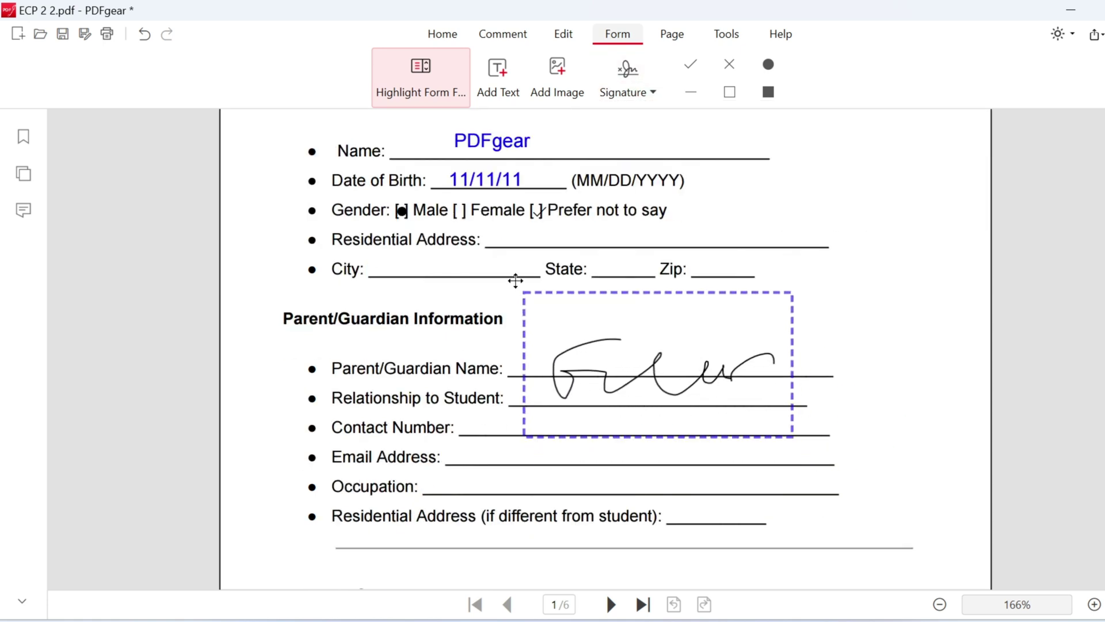
click(516, 275)
mouse_move(517, 271)
mouse_down()
mouse_move(615, 321)
mouse_move(587, 330)
mouse_move(590, 317)
mouse_move(629, 328)
mouse_up()
drag(671, 376, 613, 361)
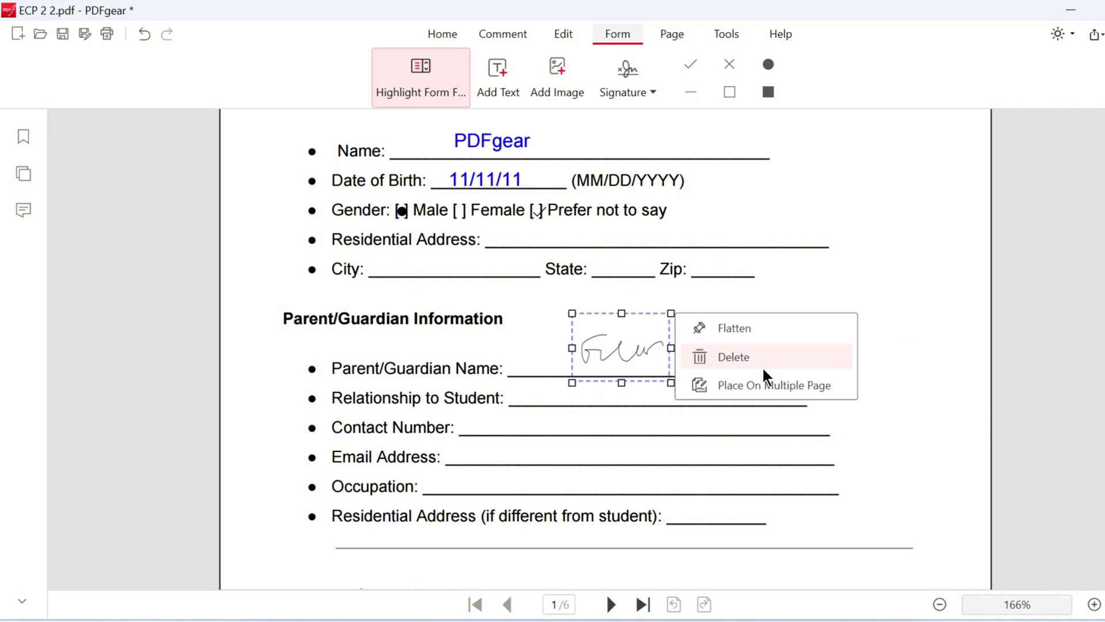
Insert 'PDFgear without BG.png', resize it and move it to the page's top-right corner.
click(565, 82)
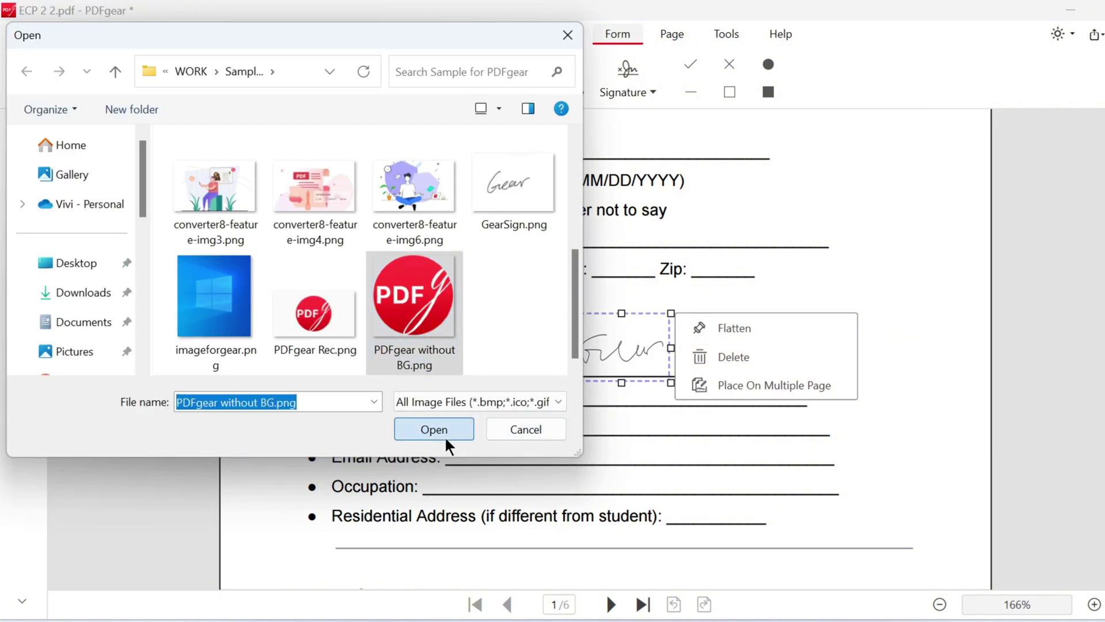
click(445, 435)
click(597, 123)
drag(597, 123, 828, 363)
drag(903, 222, 907, 219)
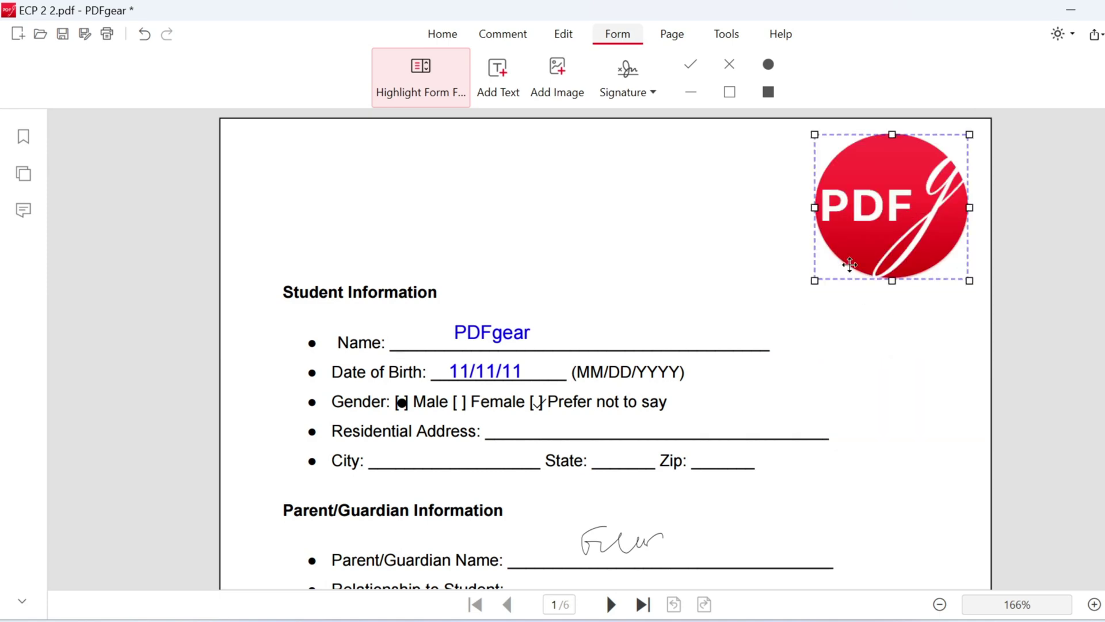
click(792, 266)
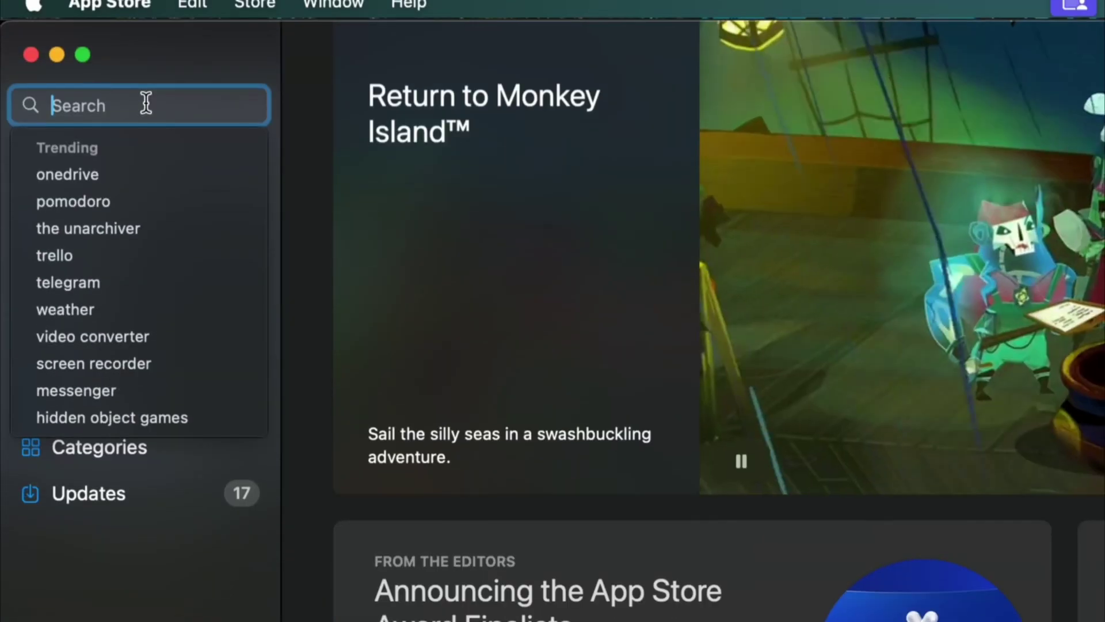
Search the App Store for 'pdfgear' and launch the installed PDFgear: Edit PDF, Convert PDF app.
text(pdfgear)
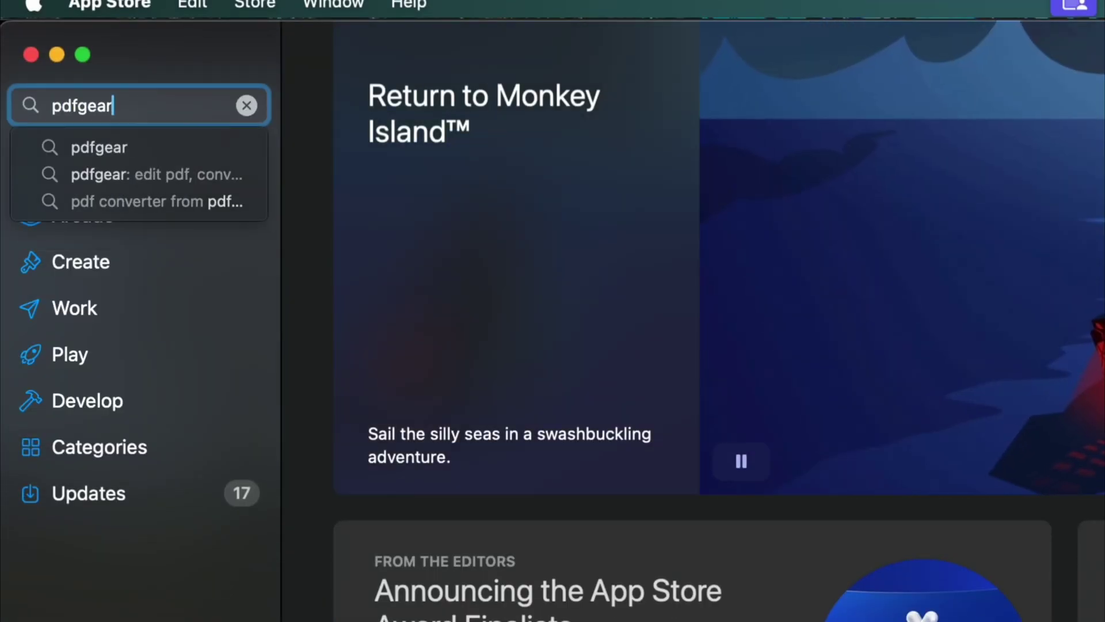
key(Return)
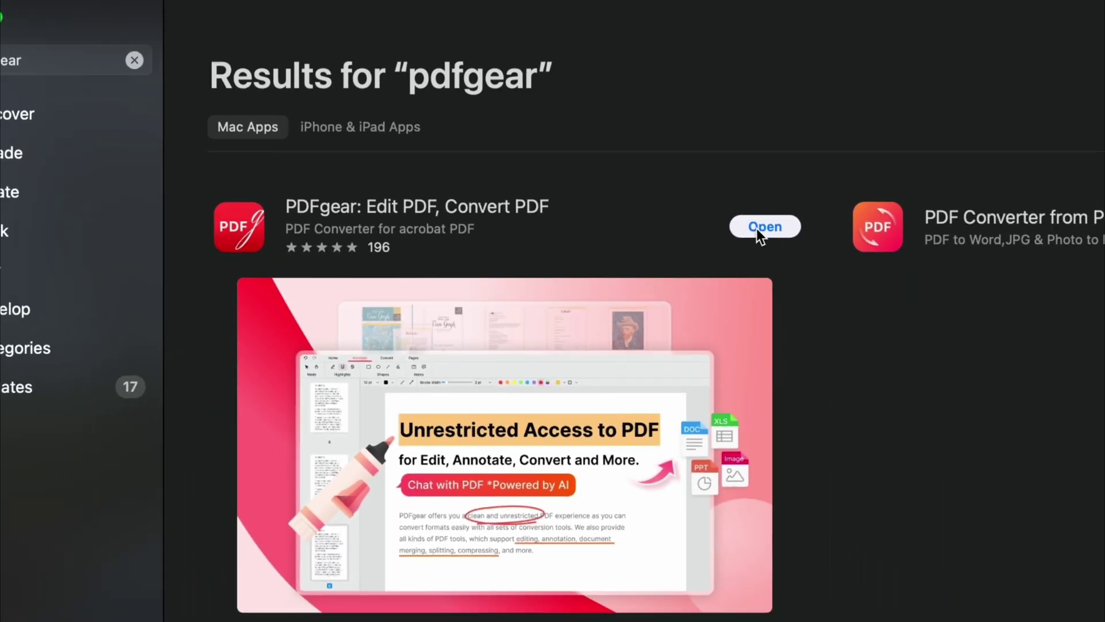
click(756, 228)
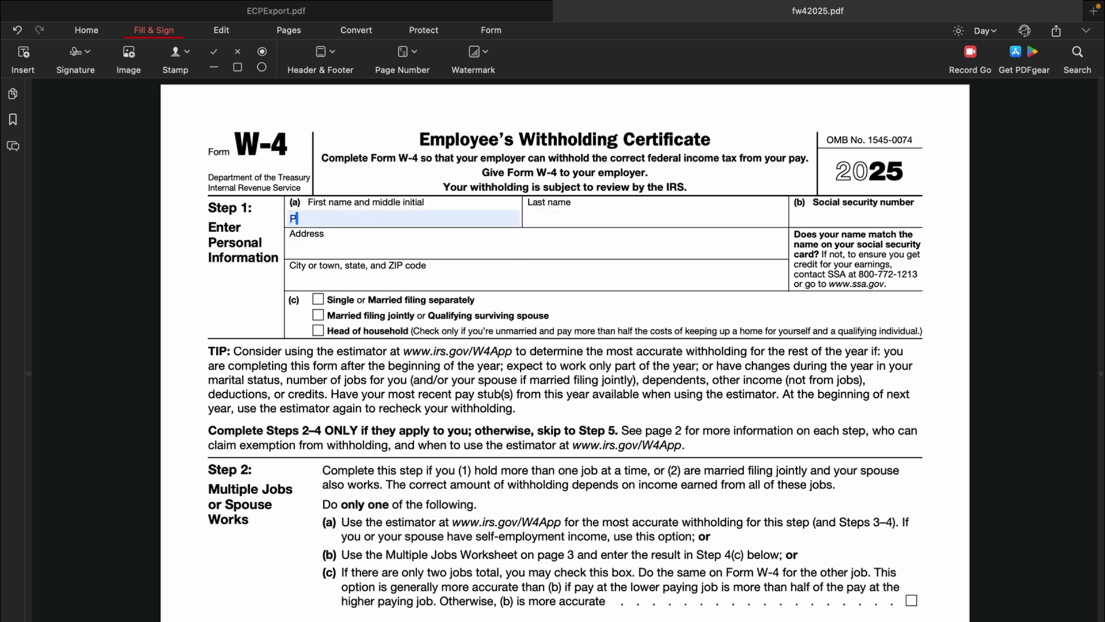
Move to the W-4 Last name field, then show the Fill & Sign tools for ECPExport.pdf.
click(555, 219)
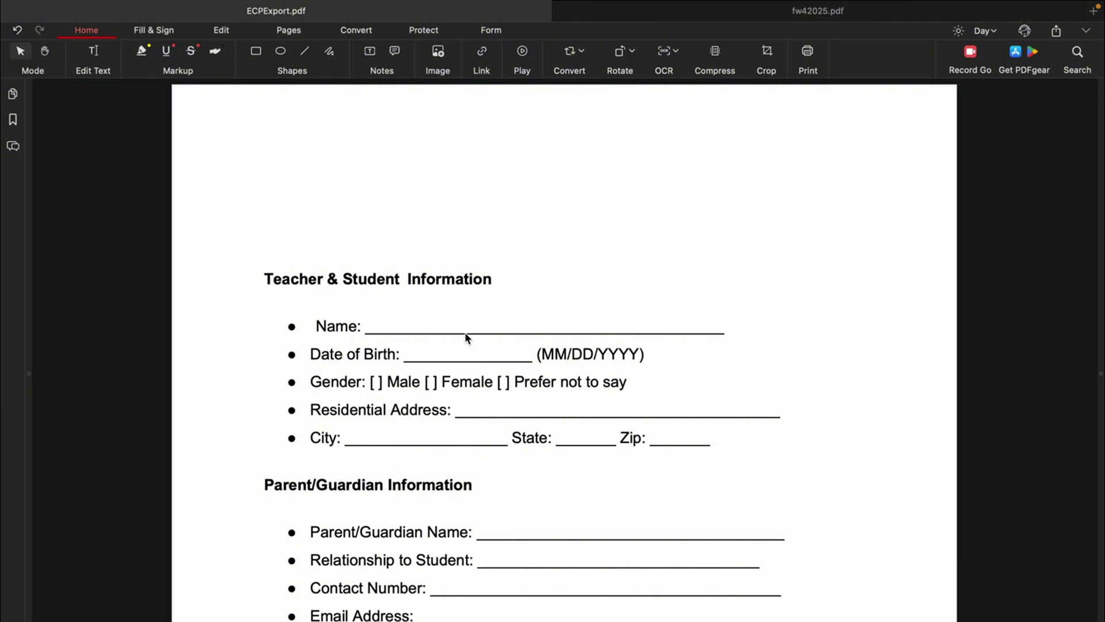
click(163, 36)
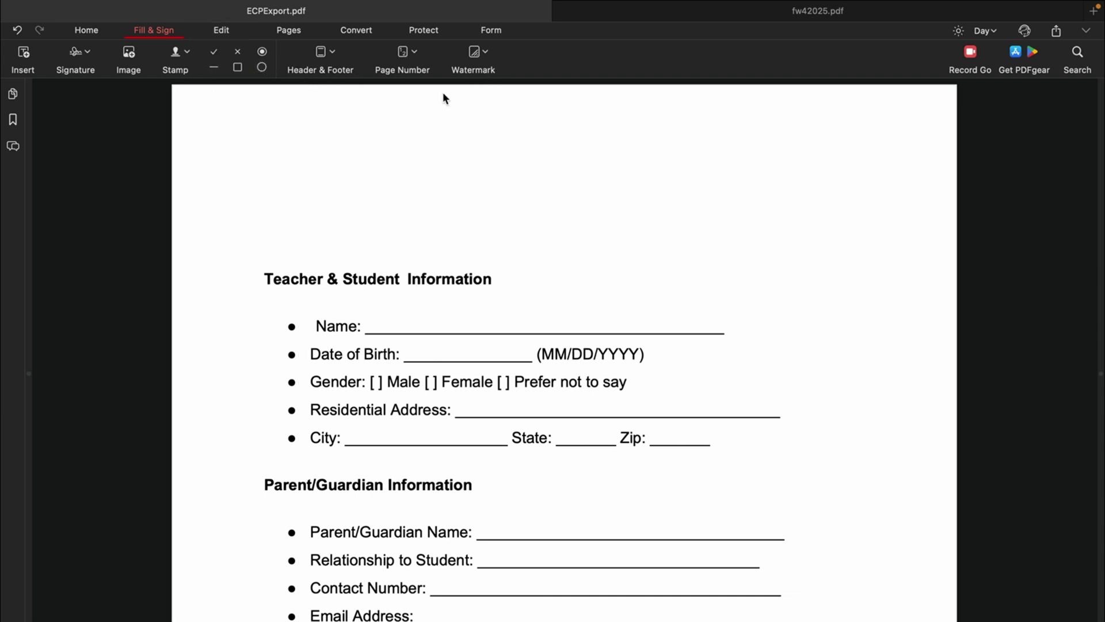
Add the name text 'PDFgear' in left-aligned, red Arial Black.
click(26, 63)
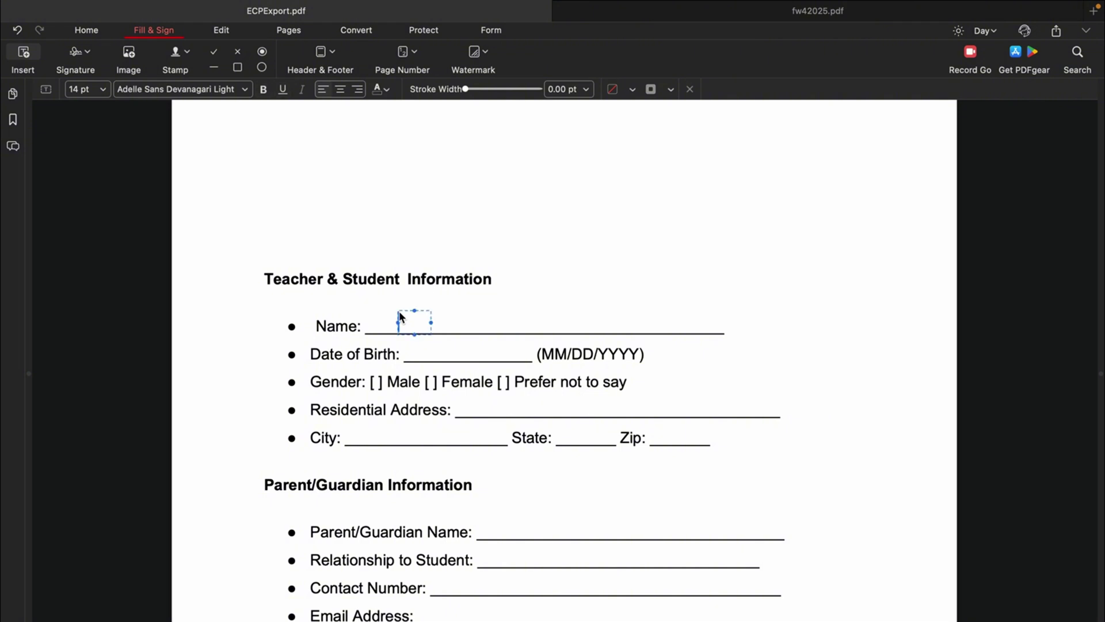
text(PDFgear)
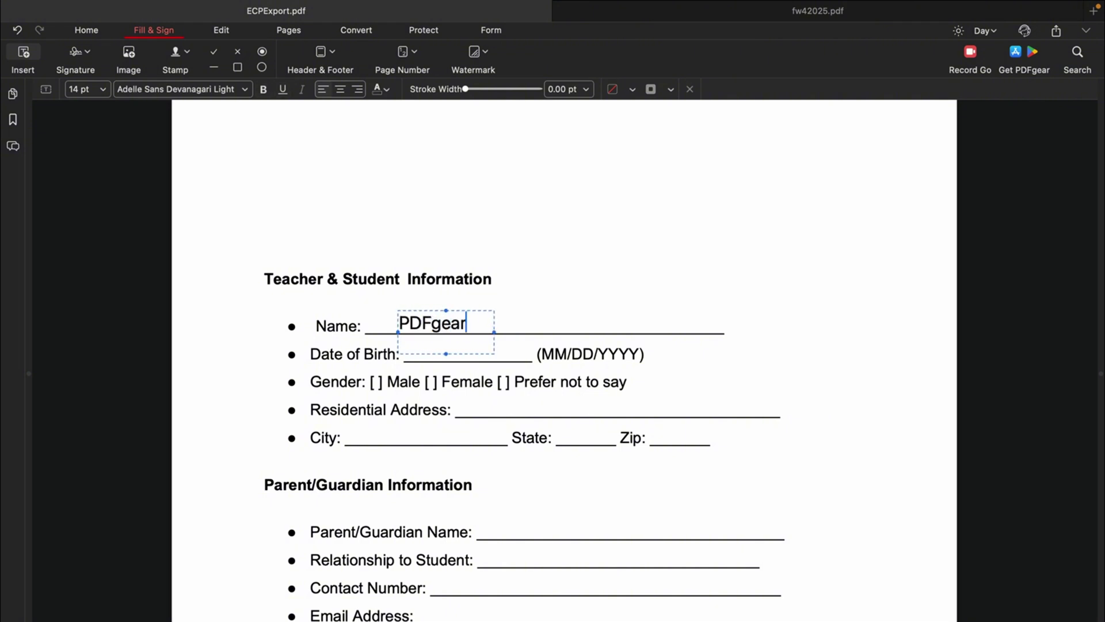
click(244, 89)
click(253, 126)
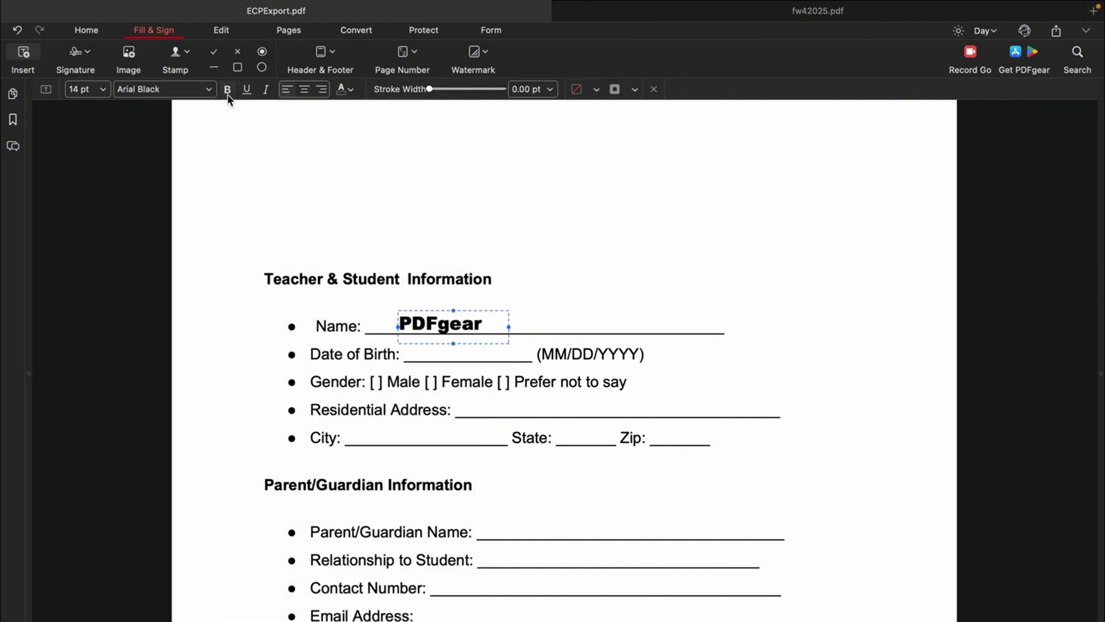
click(305, 89)
click(304, 90)
click(345, 89)
click(335, 197)
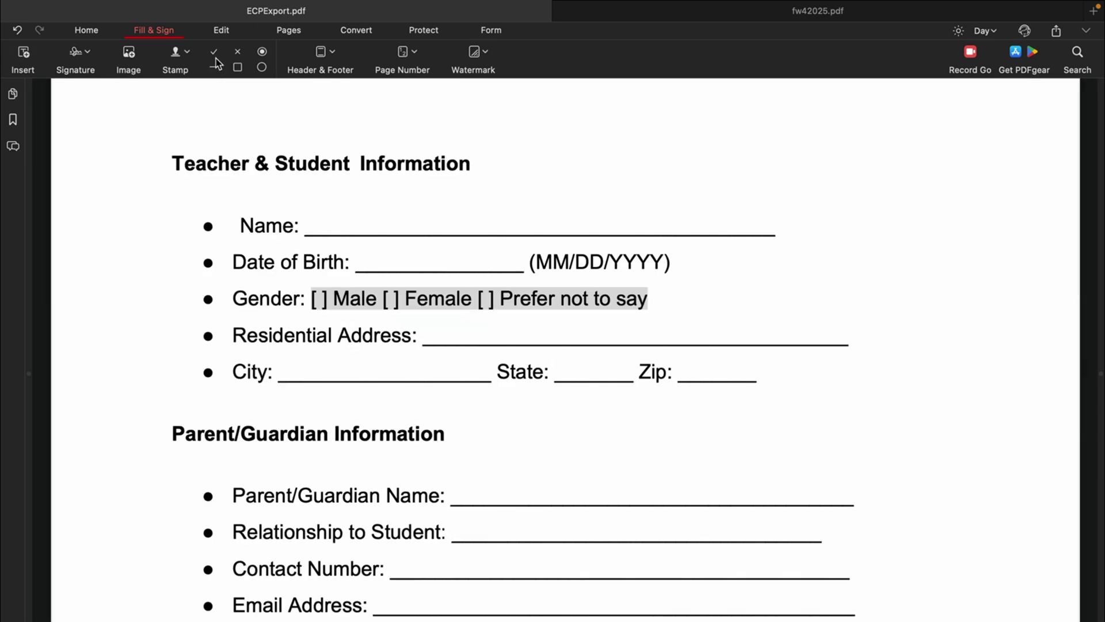
Place a check mark in the box before Female on the Gender line.
click(213, 53)
click(391, 298)
scroll(500, 166, up, 2)
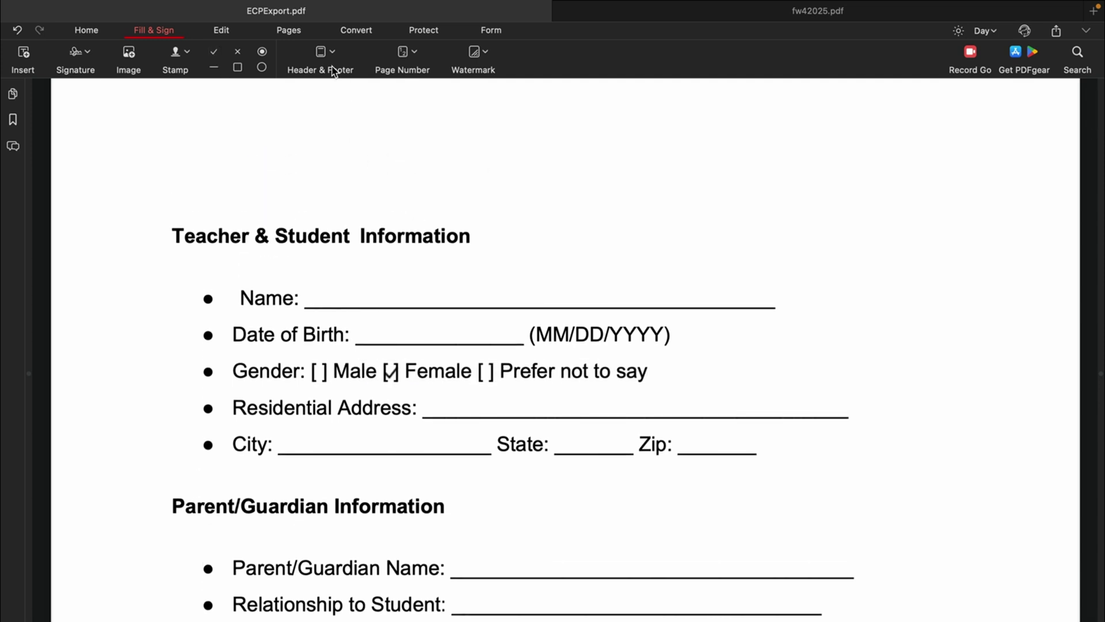
click(125, 57)
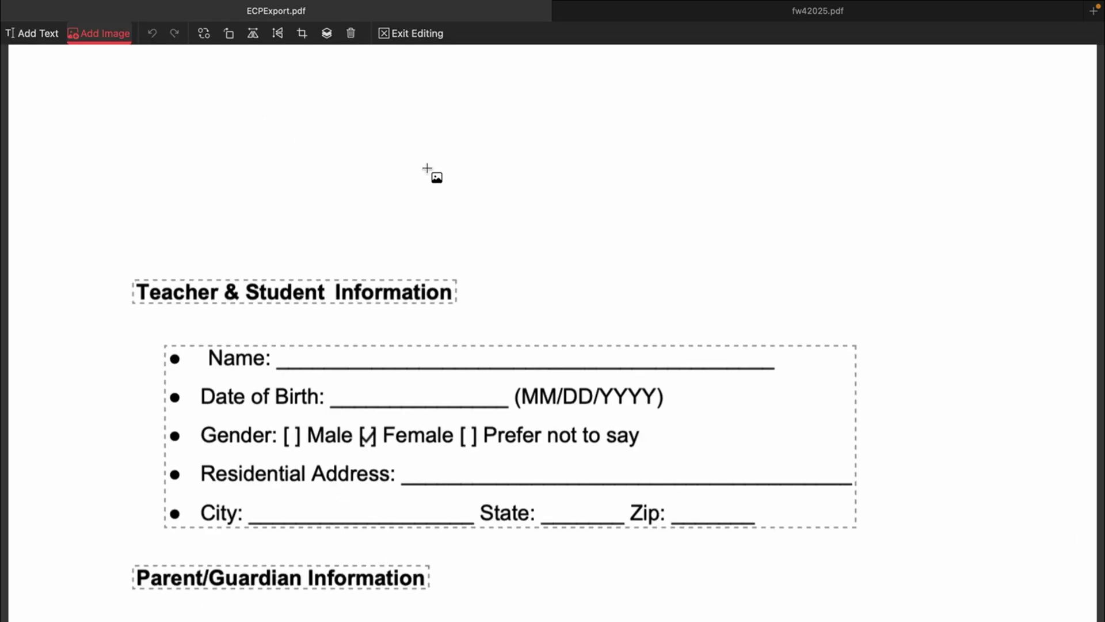
Place the red PDF logo image at the top right of the page and shrink it to a small square.
click(805, 93)
scroll(794, 118, up, 1)
drag(795, 118, 841, 173)
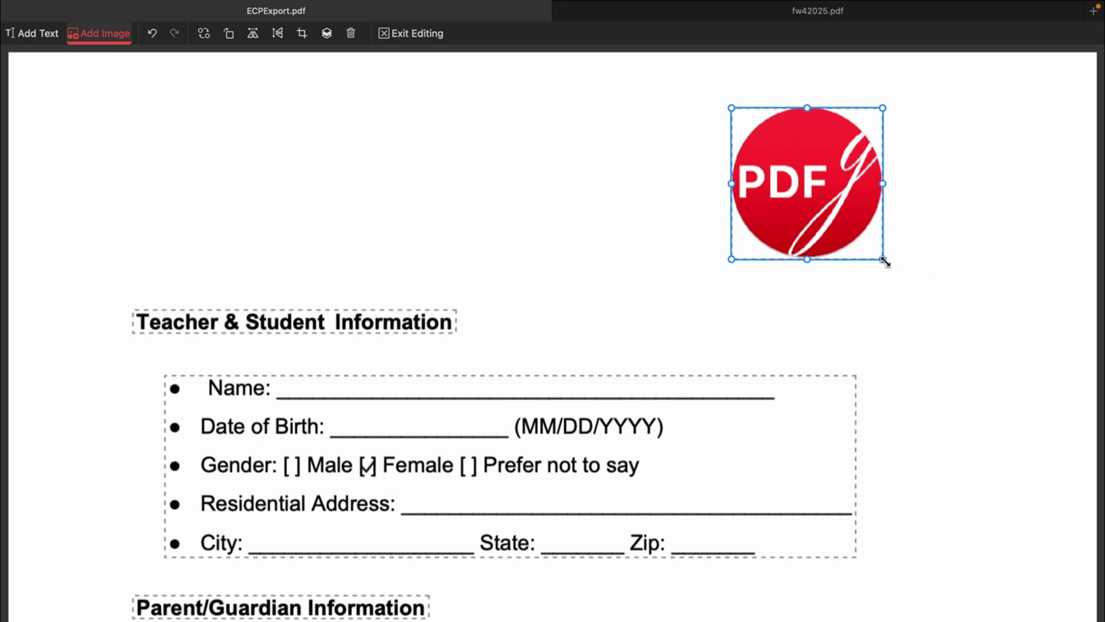
drag(884, 262, 866, 249)
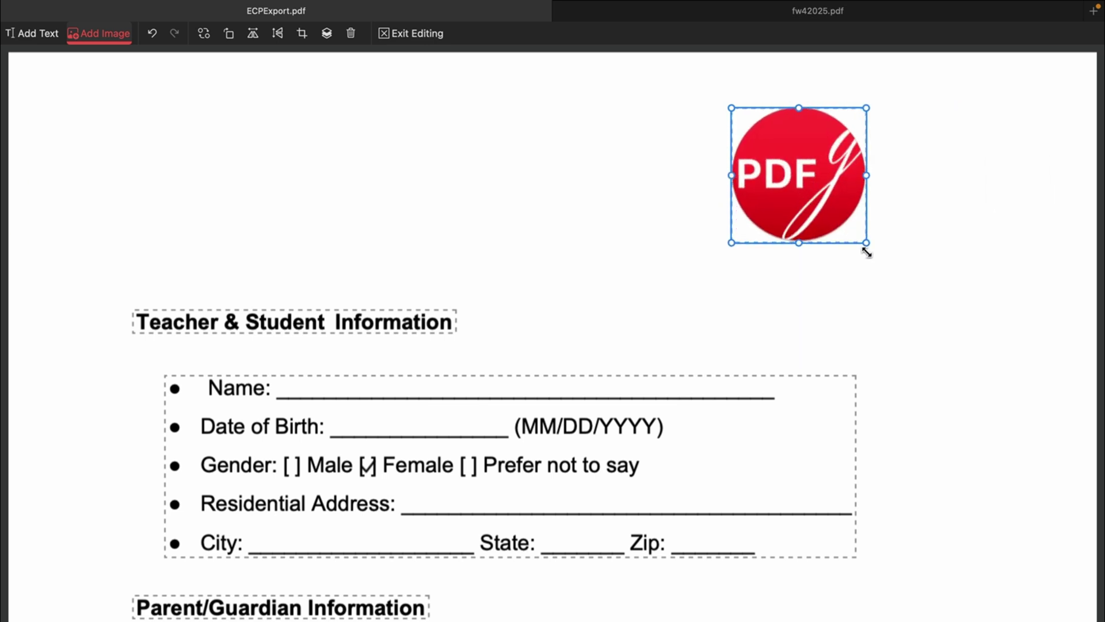
Rotate the logo three quarter turns, crop its top and left edges, and send it behind the page content.
click(230, 36)
click(230, 36)
click(231, 37)
click(232, 36)
click(301, 33)
mouse_move(733, 109)
mouse_down()
mouse_move(739, 130)
mouse_move(732, 108)
mouse_up()
click(857, 251)
click(327, 32)
click(372, 103)
click(411, 33)
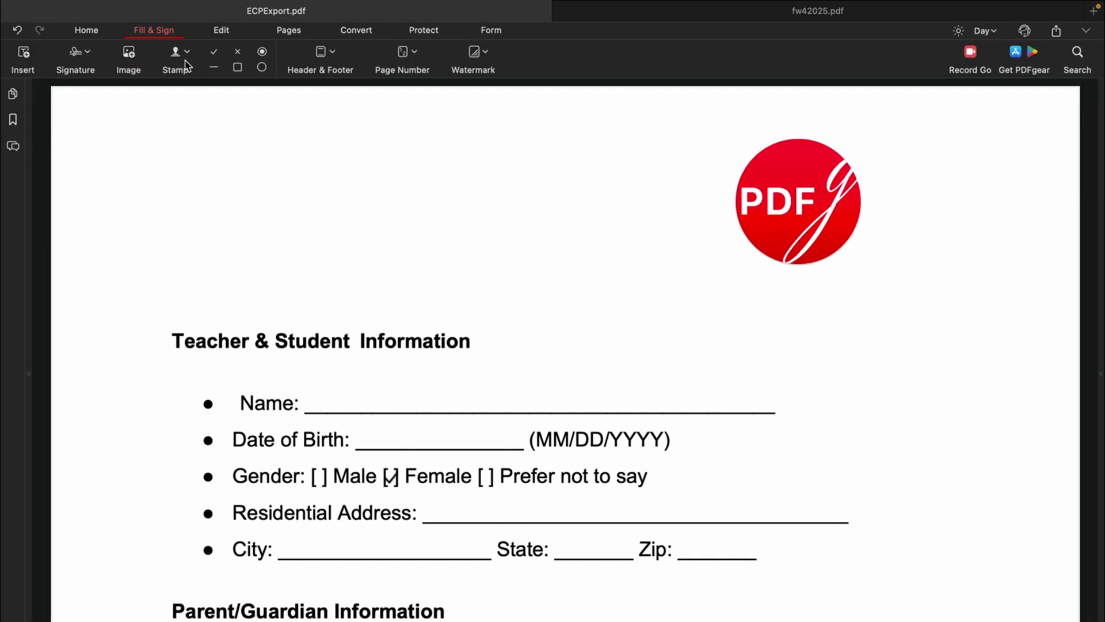
Place a green Approved preset stamp near the top of the page.
click(188, 53)
mouse_move(207, 69)
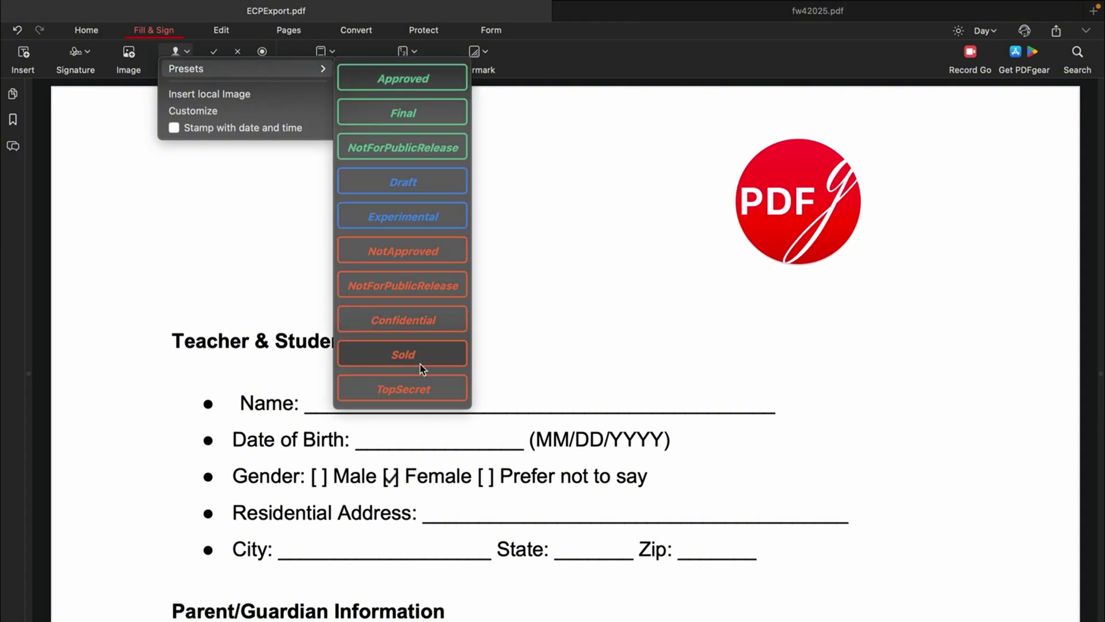
click(417, 87)
click(416, 209)
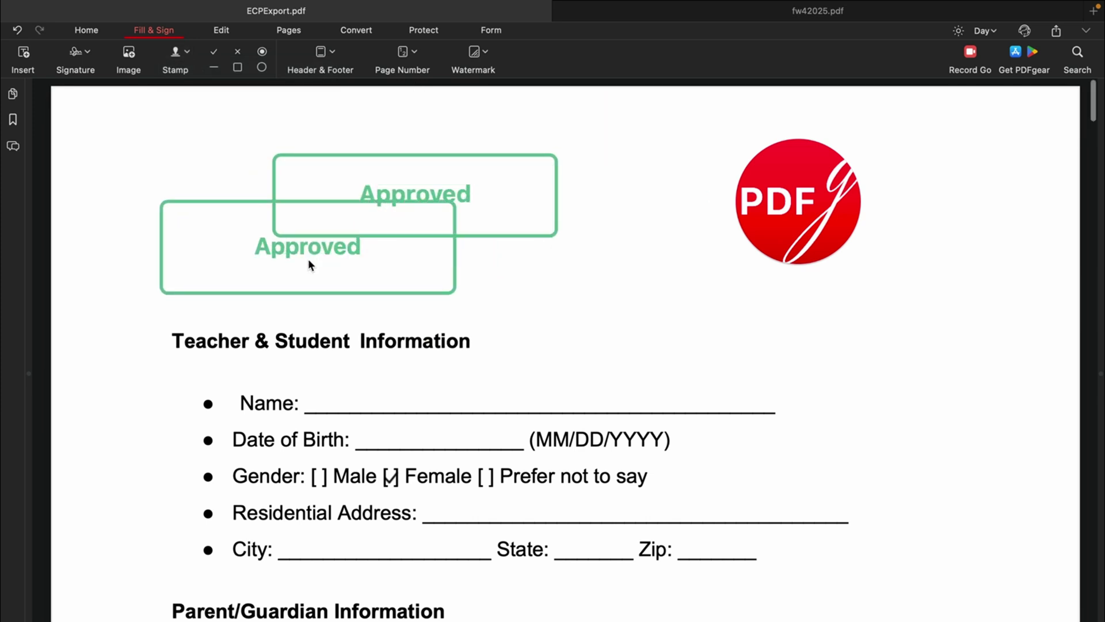
right_click(308, 257)
click(473, 237)
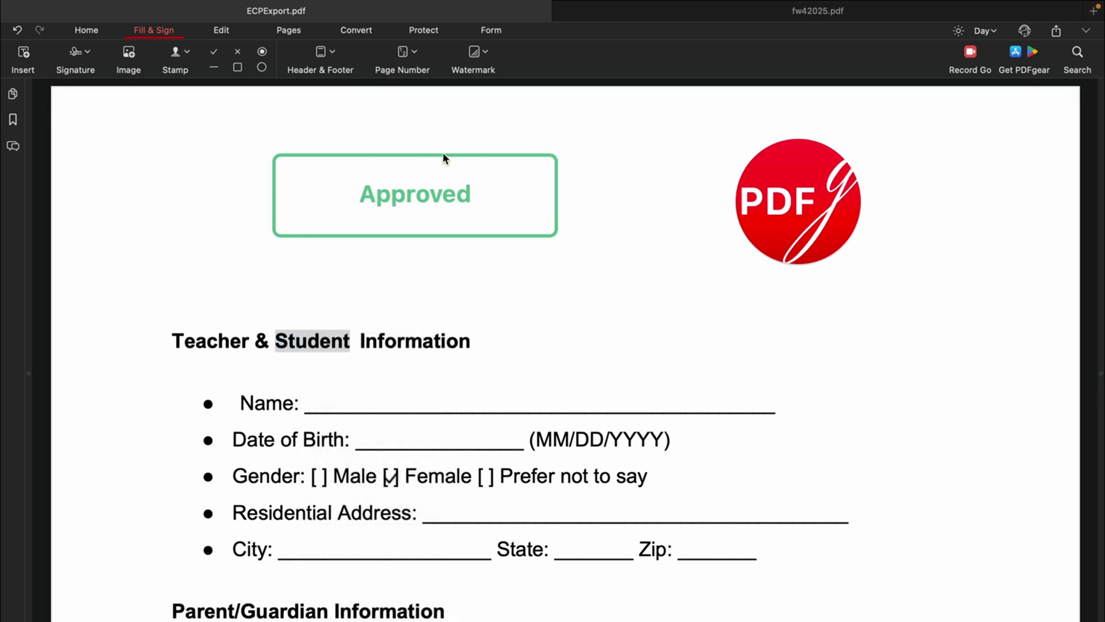
Turn on stamp date and time, then create a blue custom PDFgear stamp and place it beside the section heading.
click(177, 52)
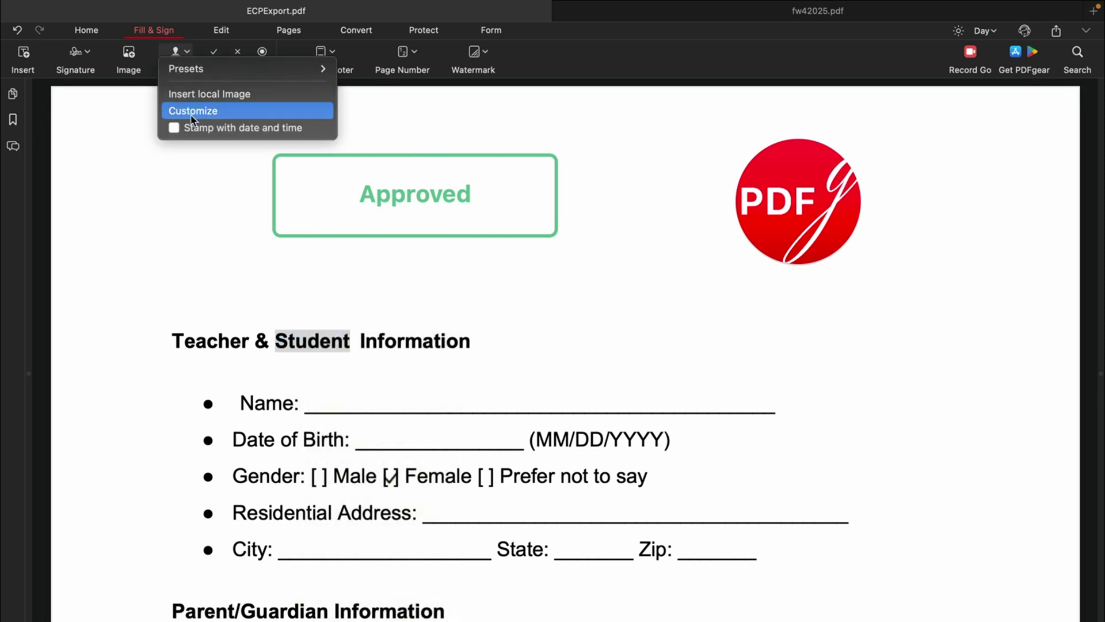
click(173, 130)
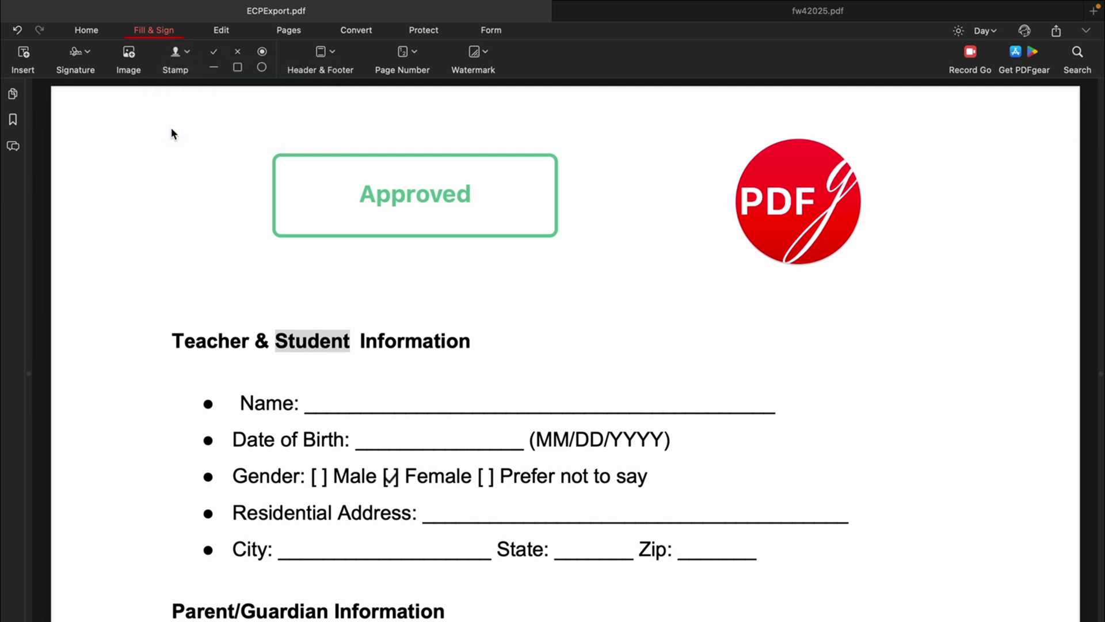
click(182, 57)
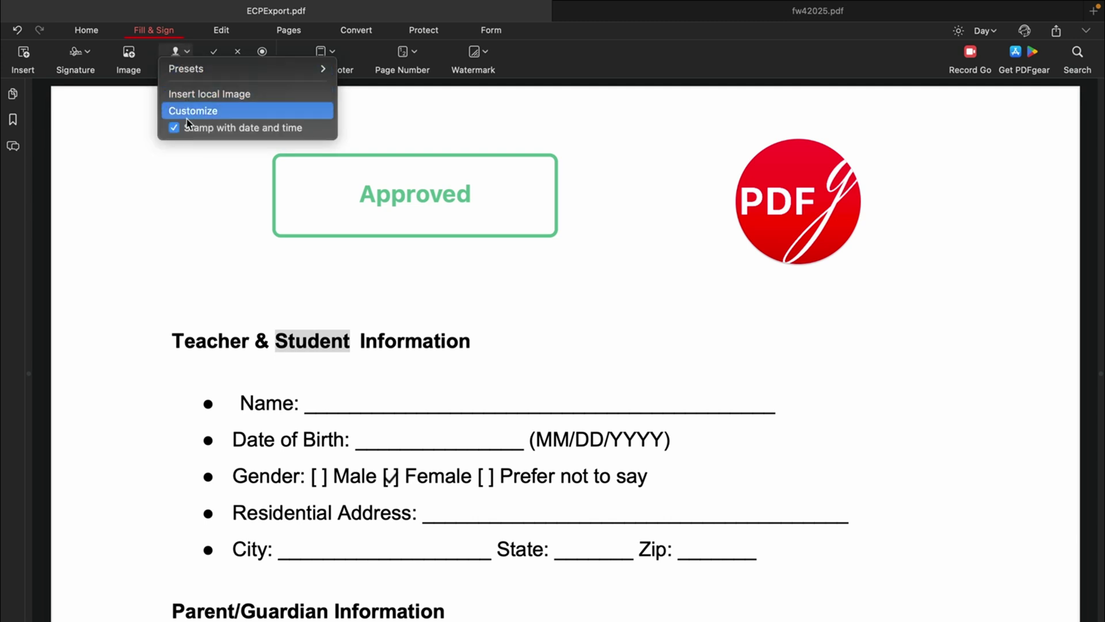
click(186, 116)
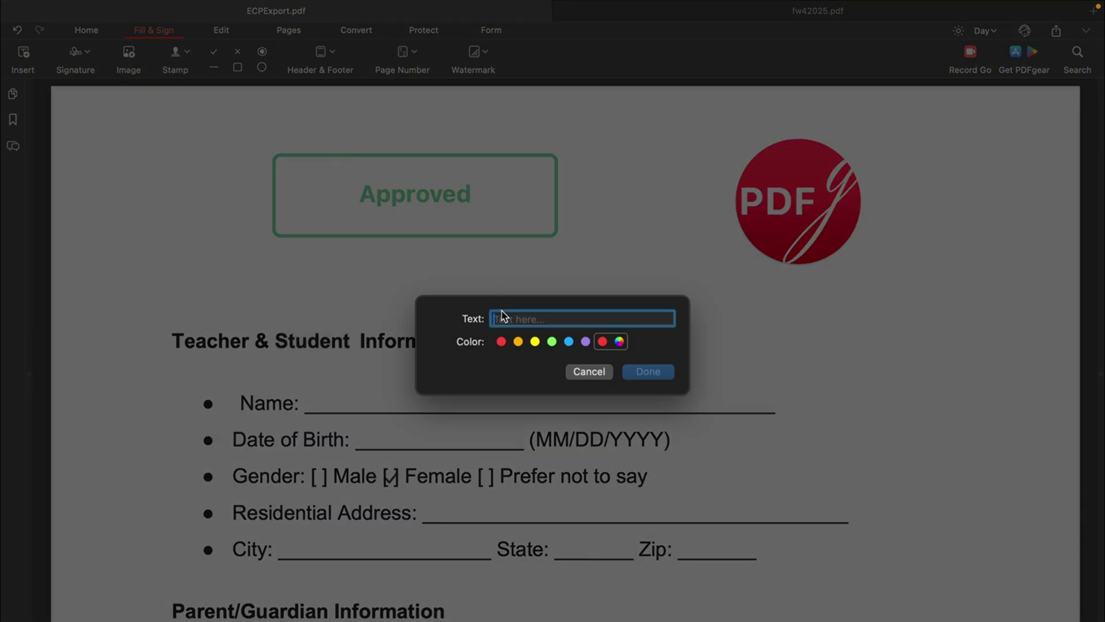
text(PDFgear)
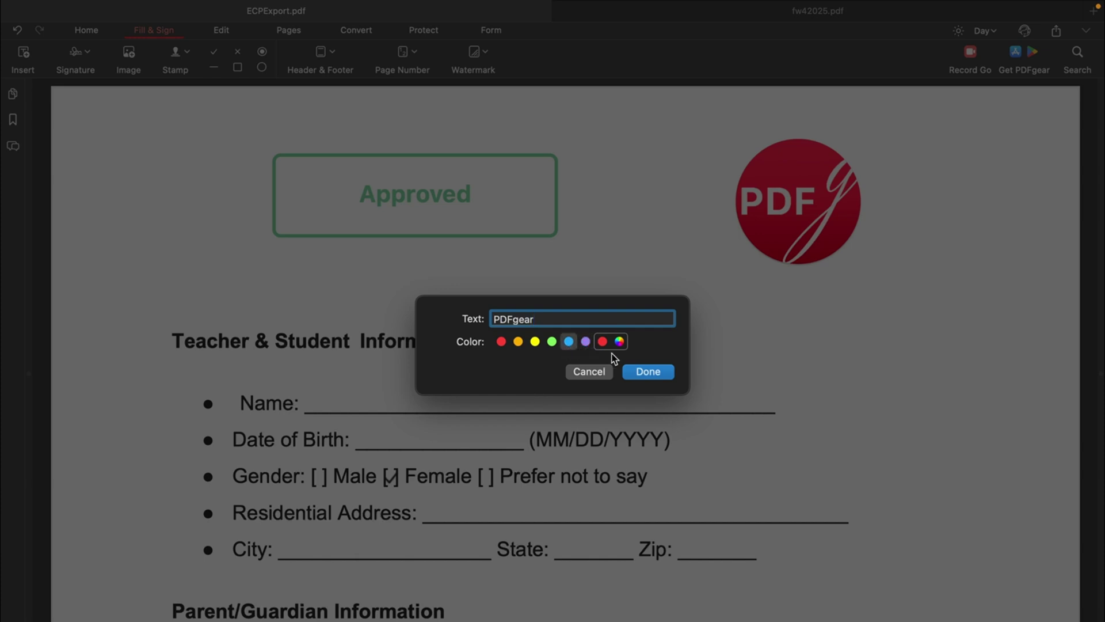
click(648, 371)
click(650, 343)
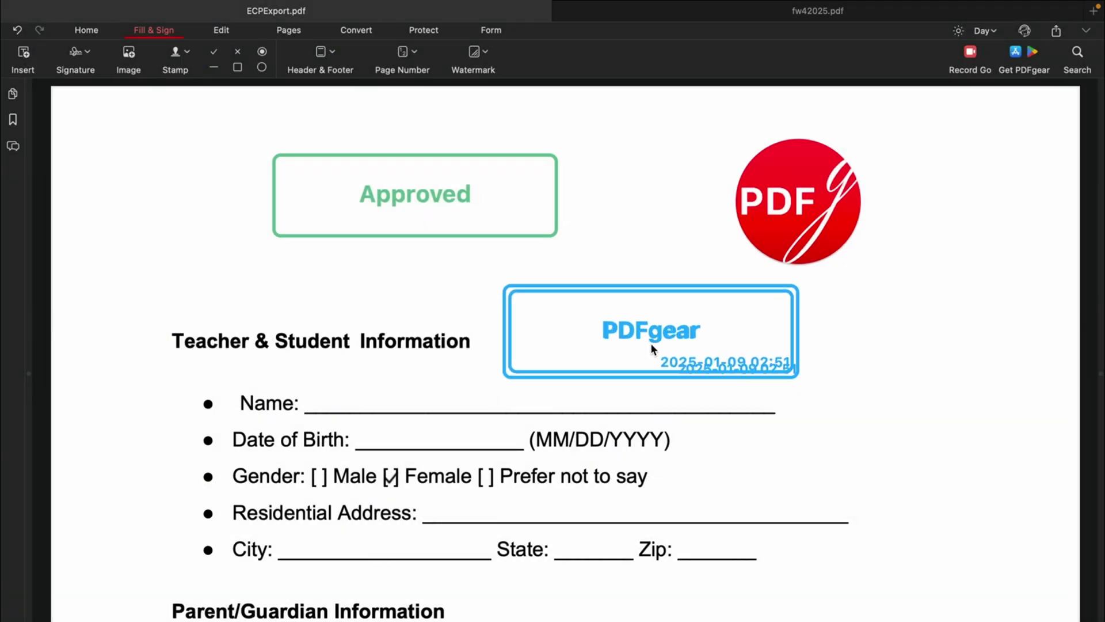
right_click(510, 544)
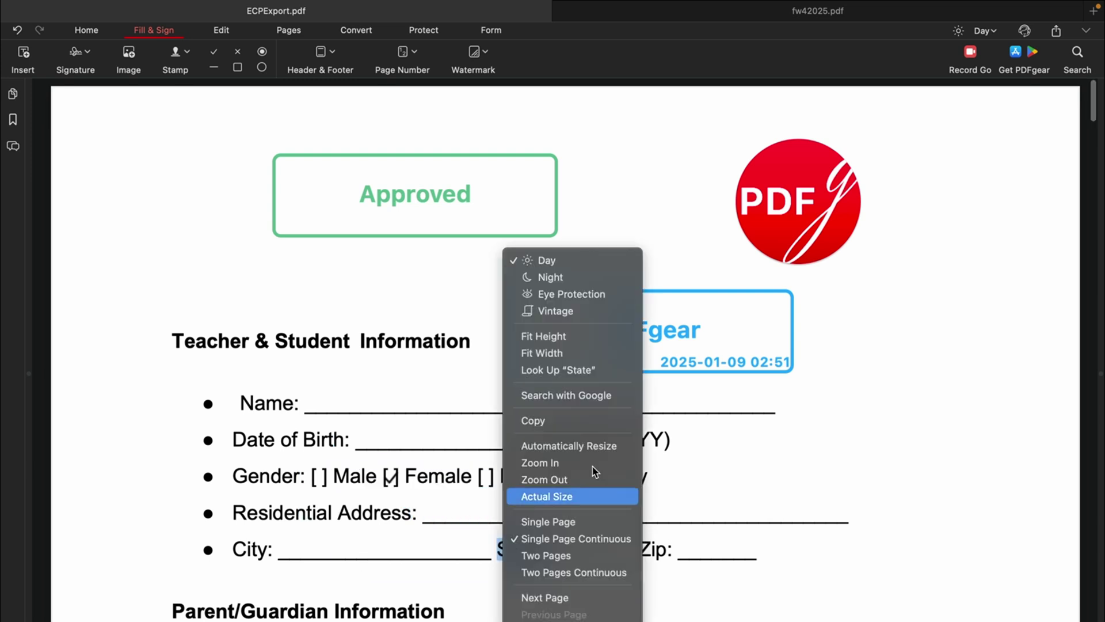
click(817, 427)
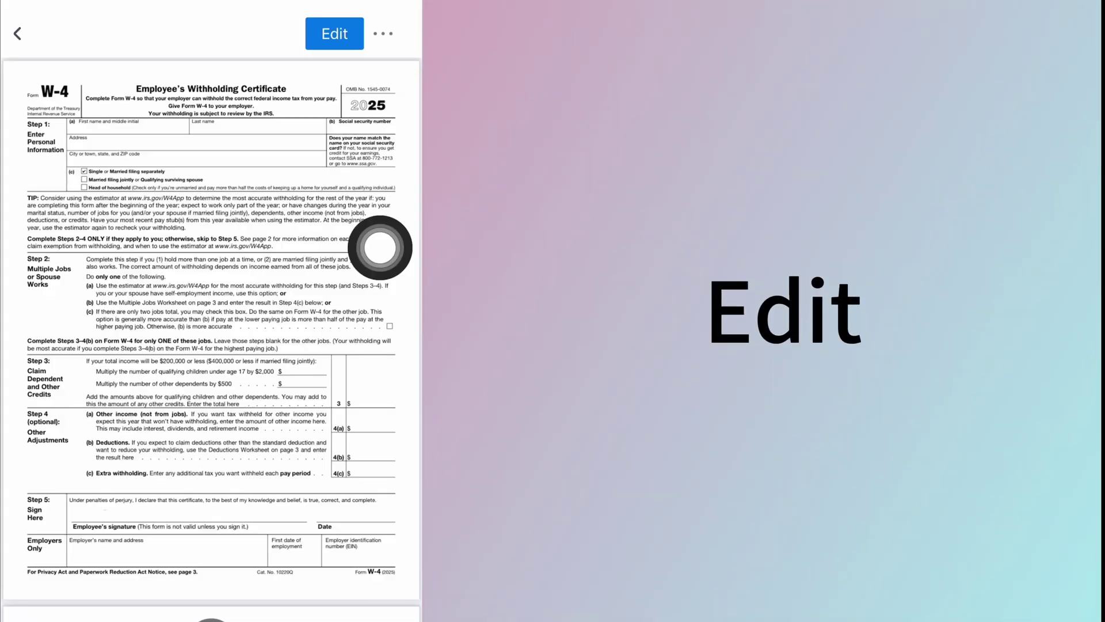
Enter 'PDF' in the W-4 First name field, then show the registration form's editing modes.
click(334, 34)
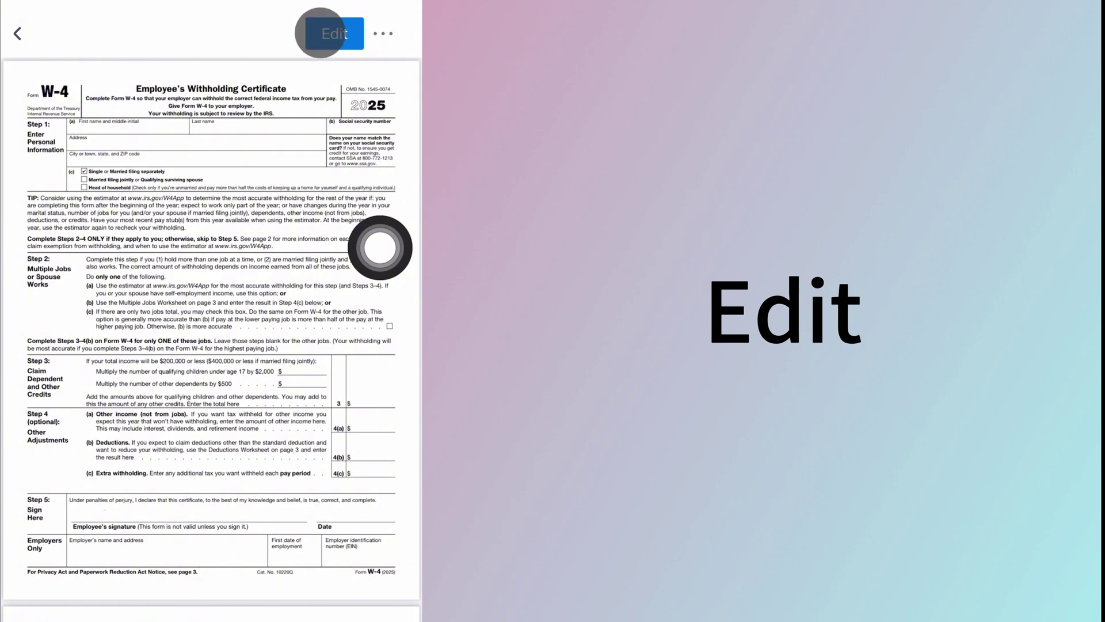
click(377, 247)
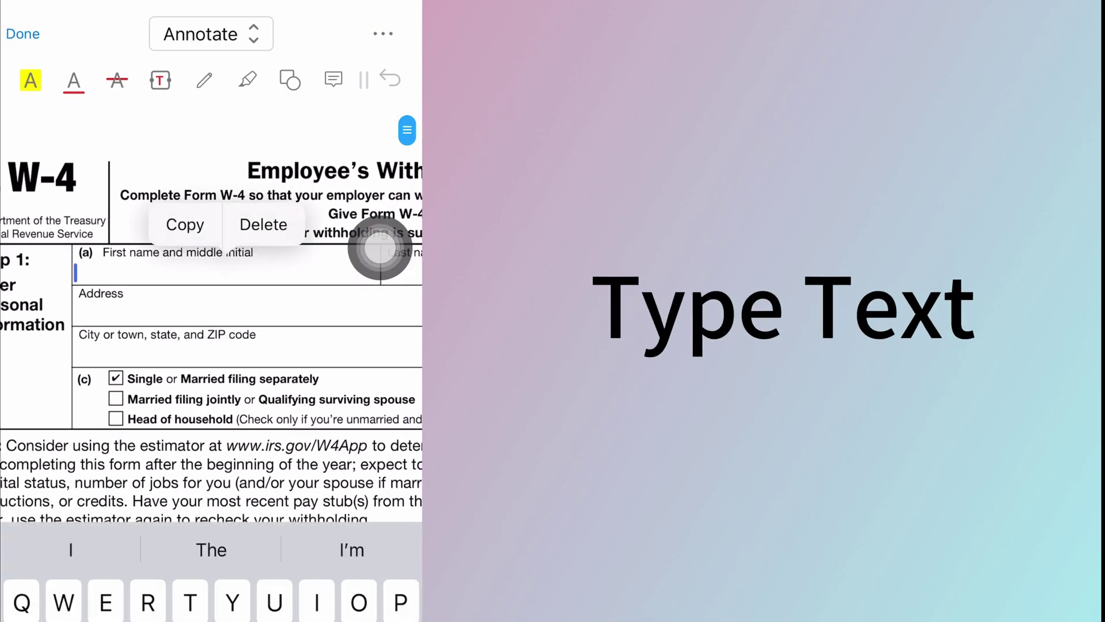
text(PDF)
click(380, 248)
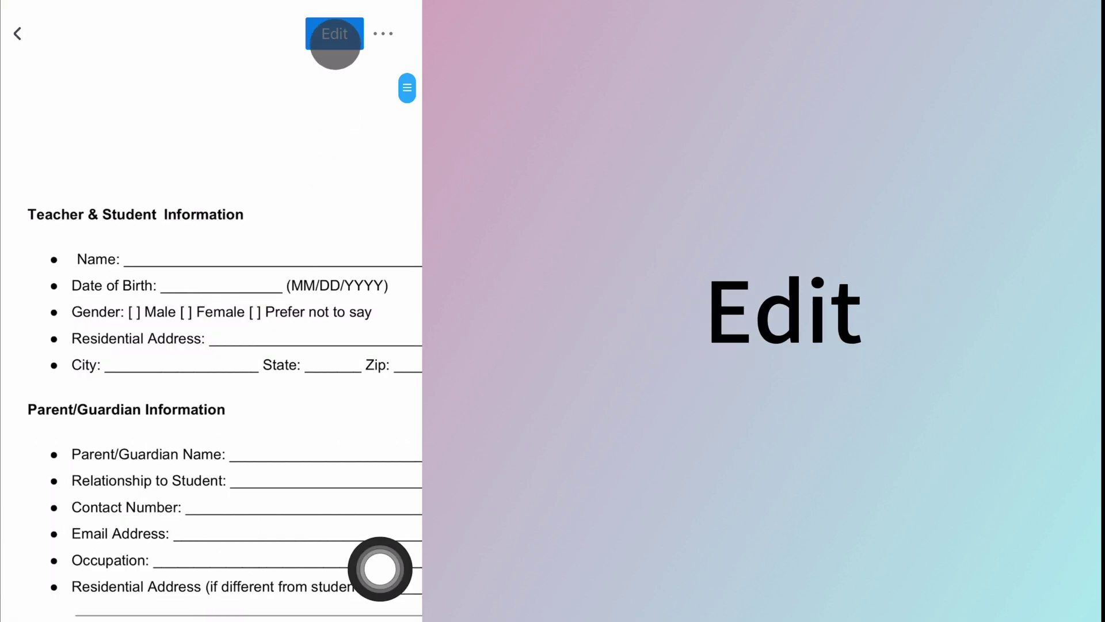
click(335, 50)
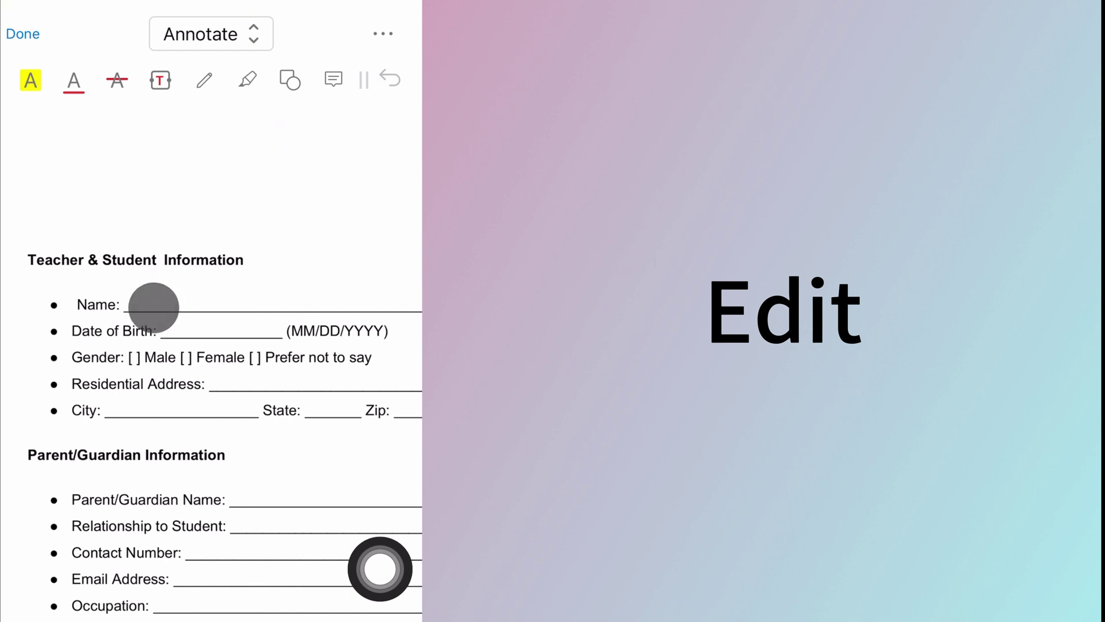
click(241, 32)
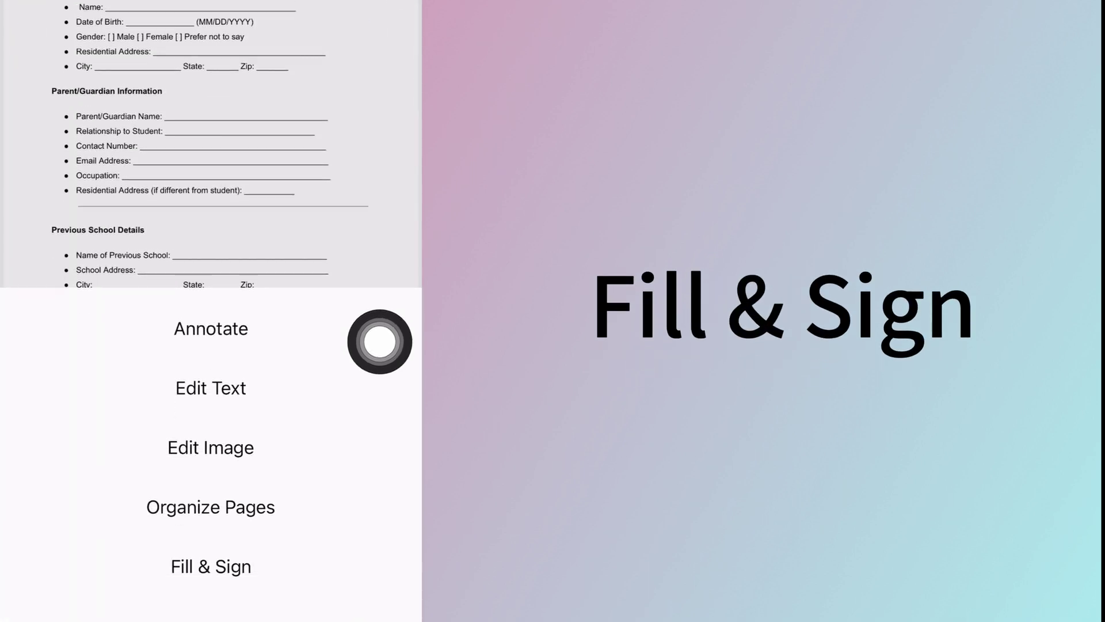
In Fill & Sign mode, add the text PDFGEAR on the Name line.
click(228, 587)
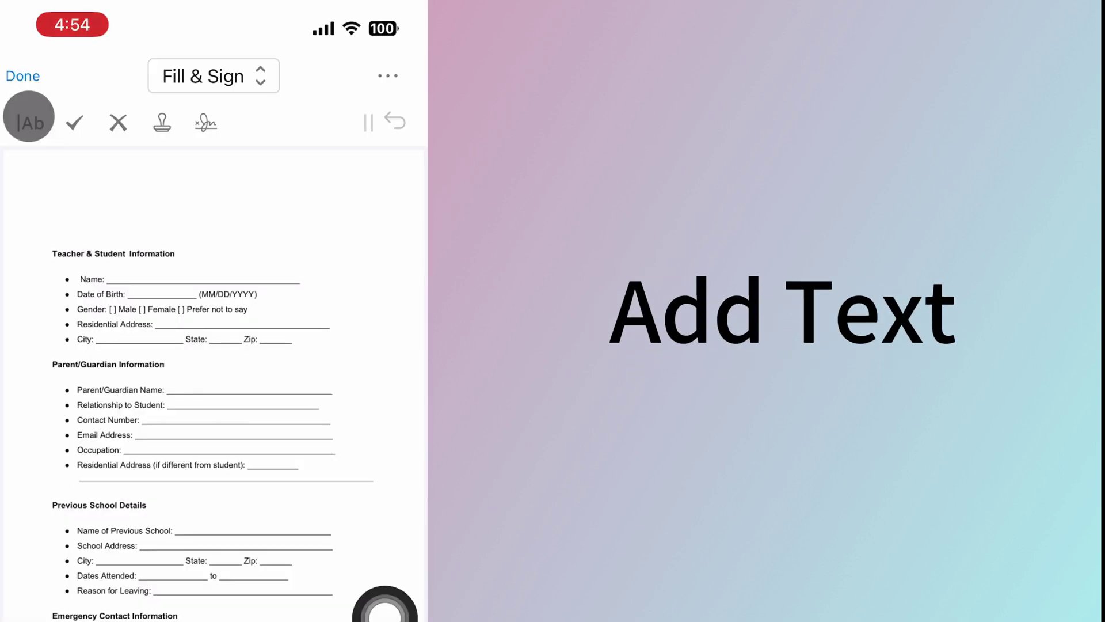
click(29, 117)
click(127, 275)
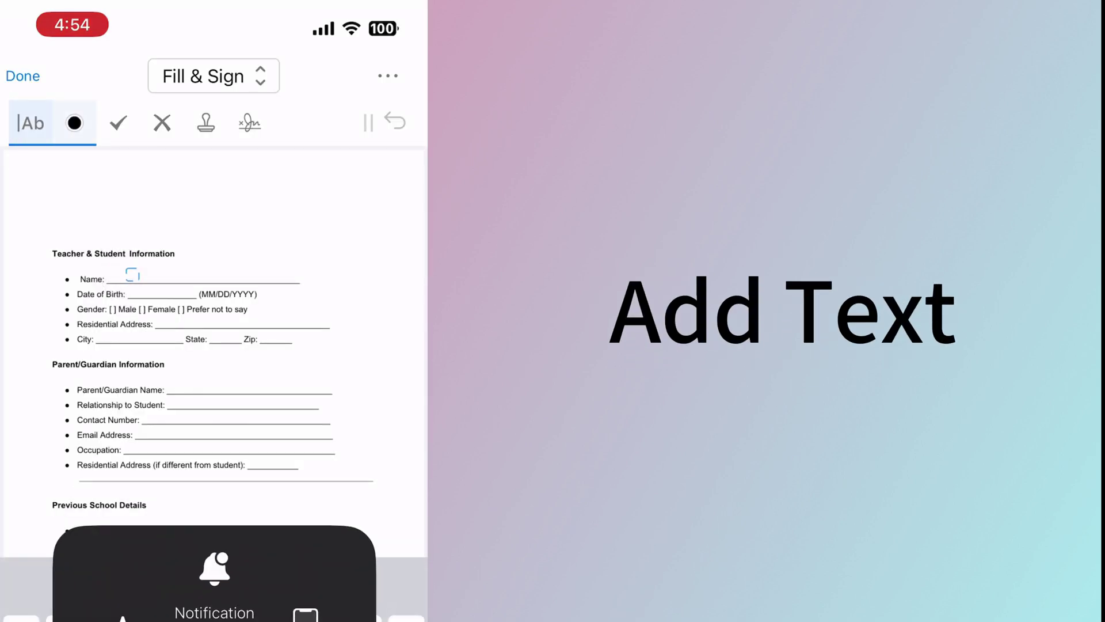
text(PDFGEAR)
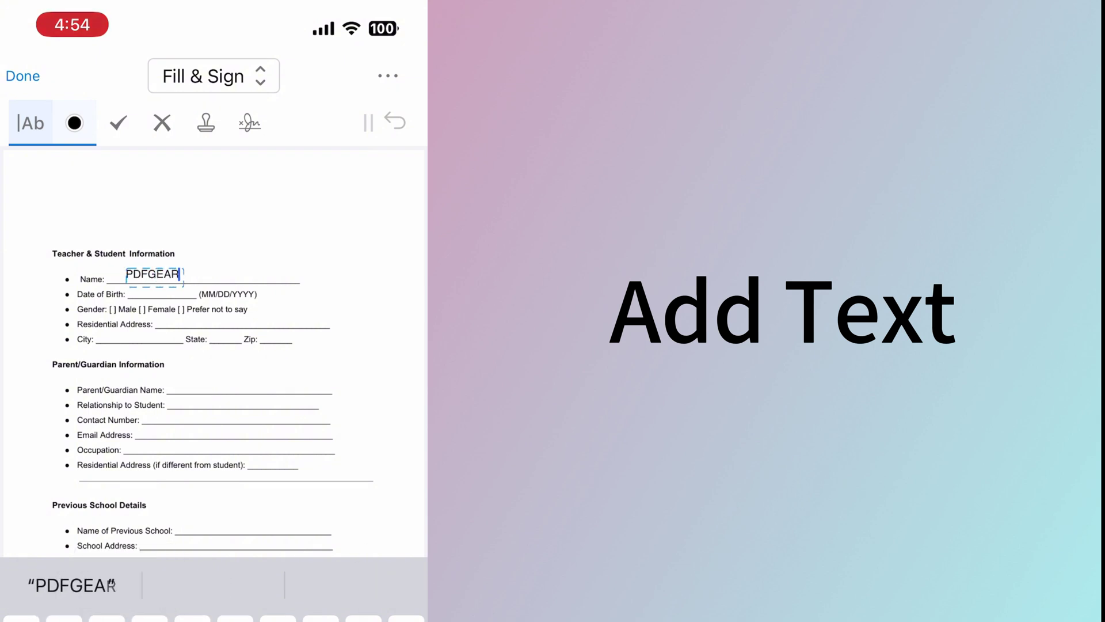
key(Return)
Add MMDDYY on the Date of Birth line and nudge the box onto the line.
click(158, 292)
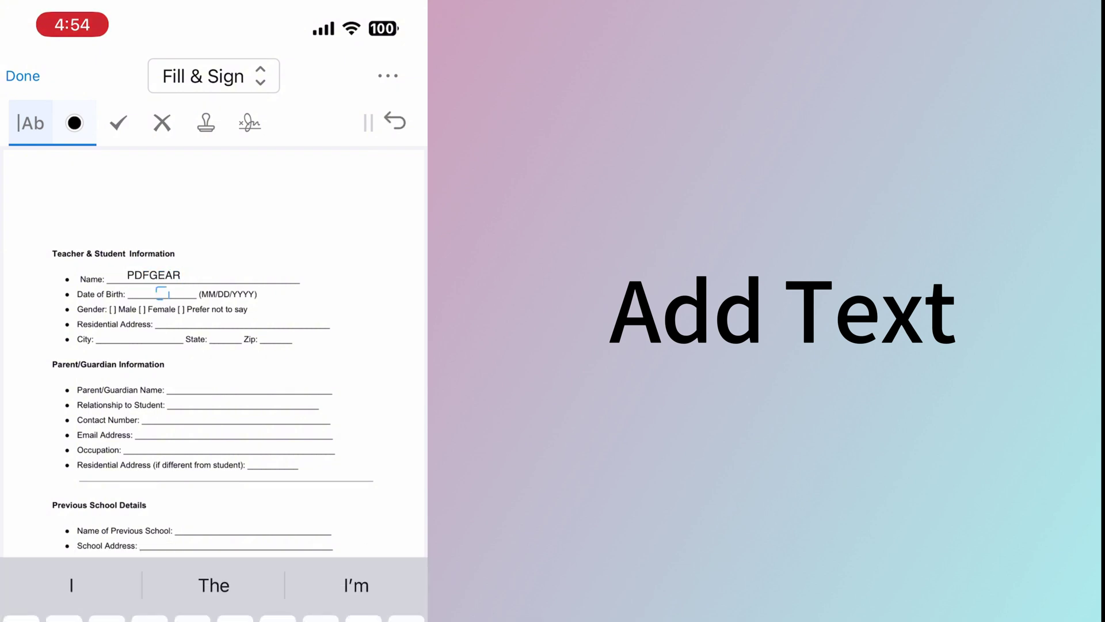
text(MMDDYY)
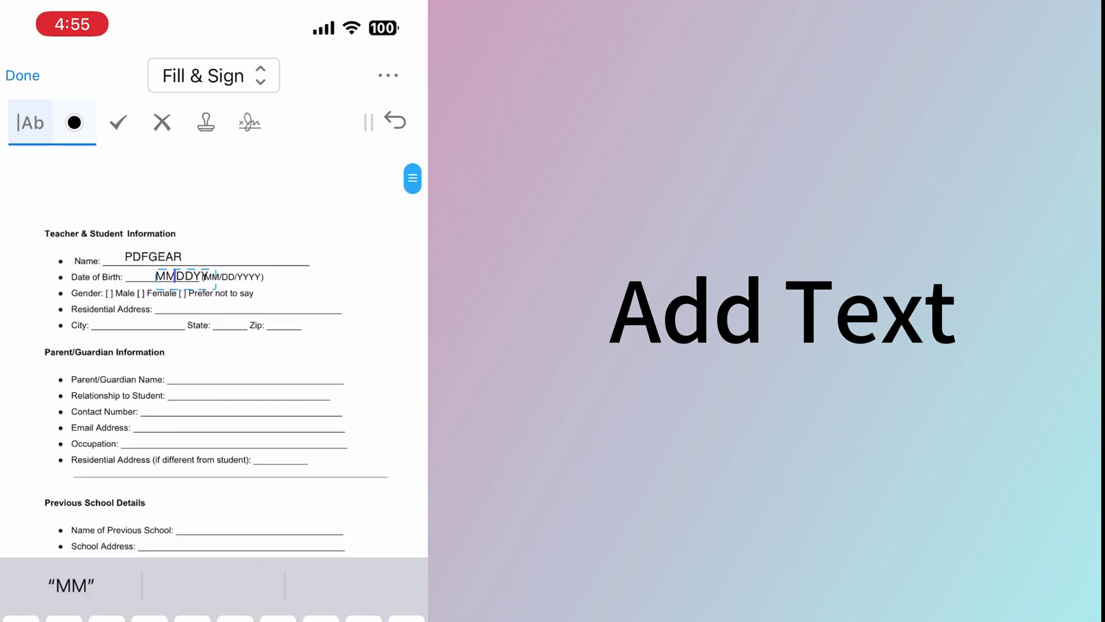
key(Return)
click(180, 334)
drag(177, 333, 171, 324)
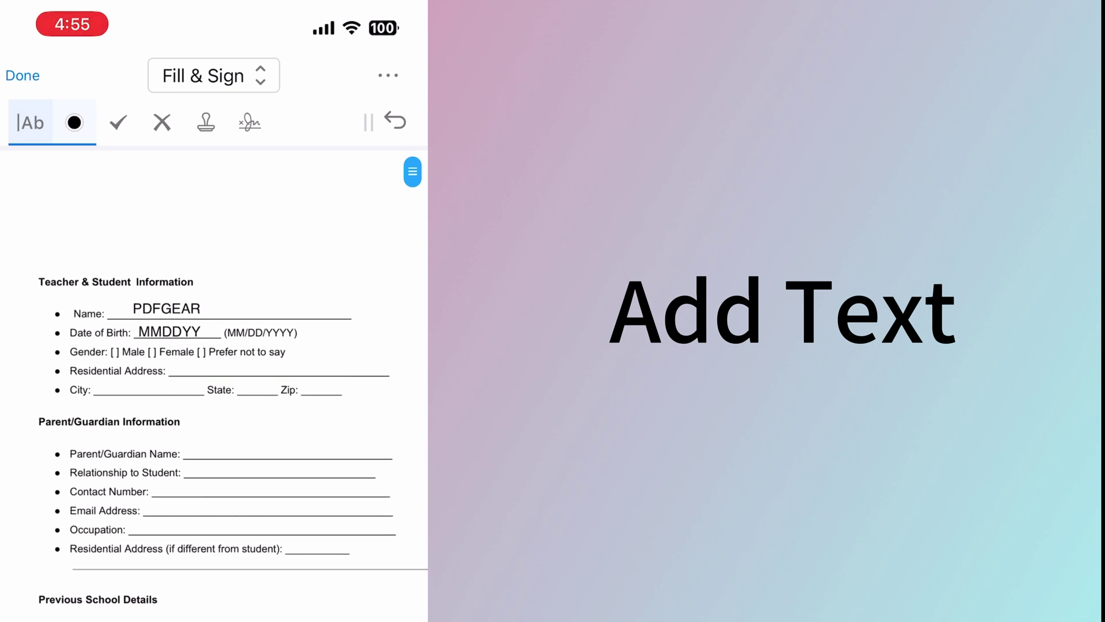
Mark the Male bracket with a check, then create a custom 'Signed' stamp and place it on the form.
click(118, 122)
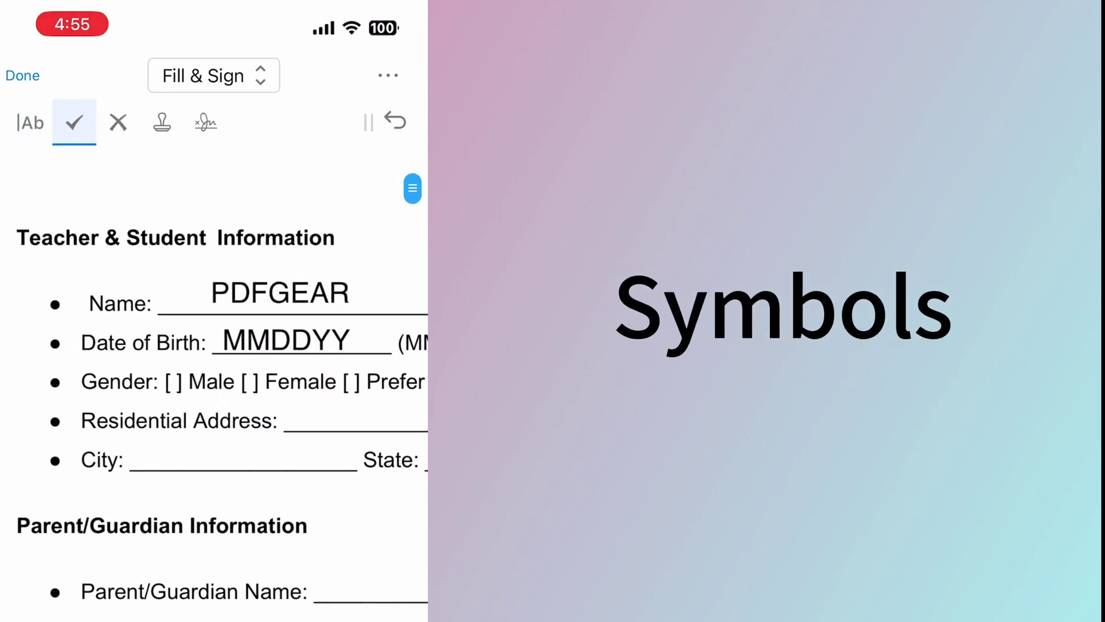
click(118, 122)
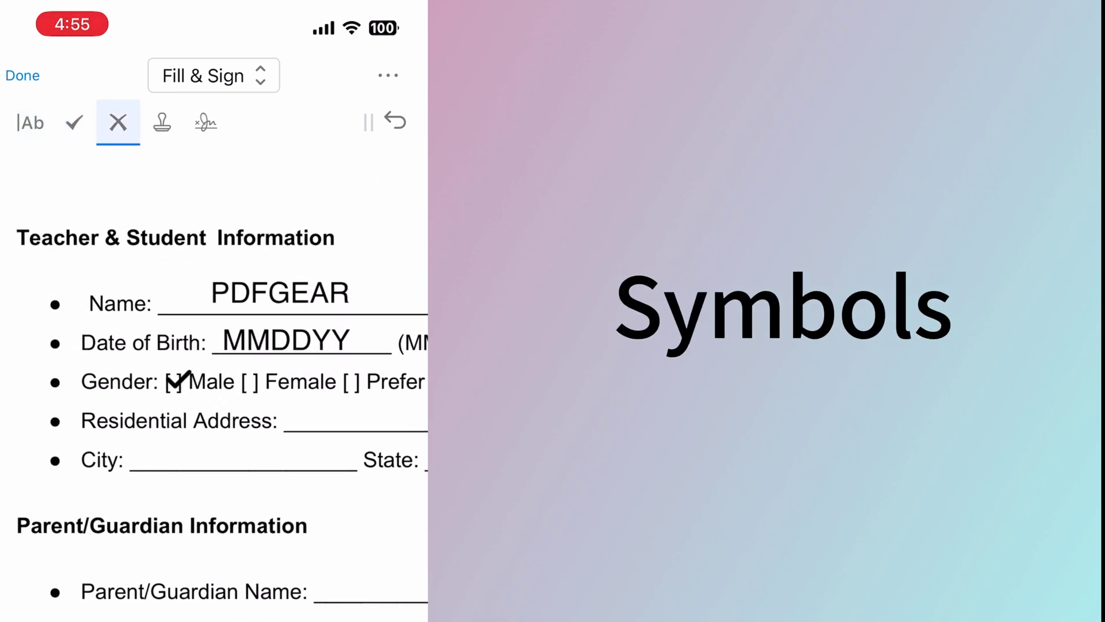
click(162, 122)
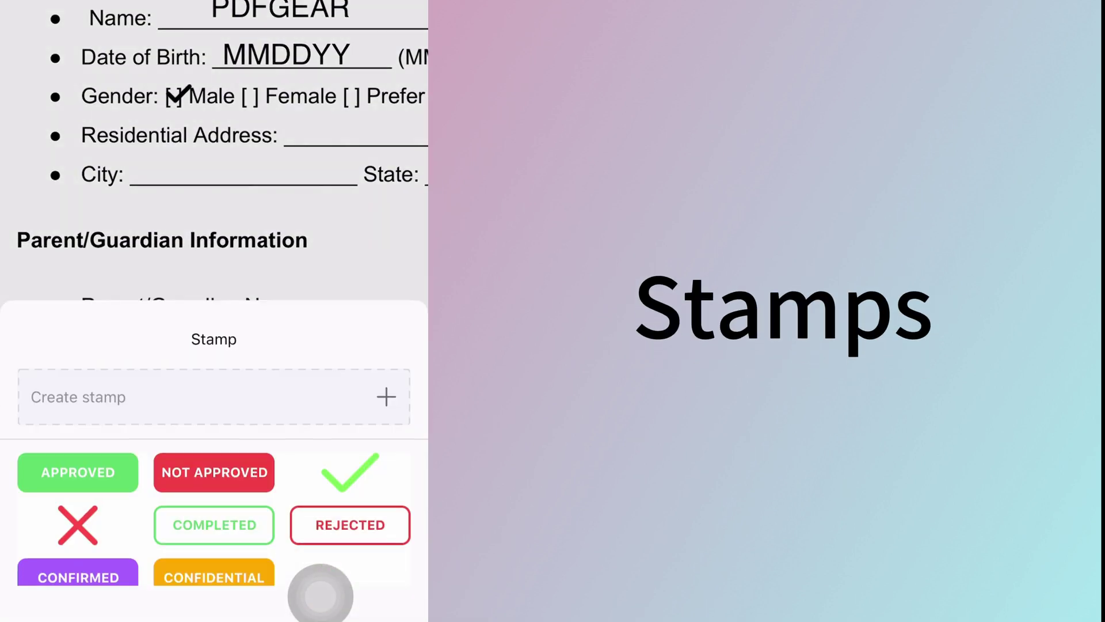
scroll(214, 518, down, 2)
scroll(214, 518, up, 2)
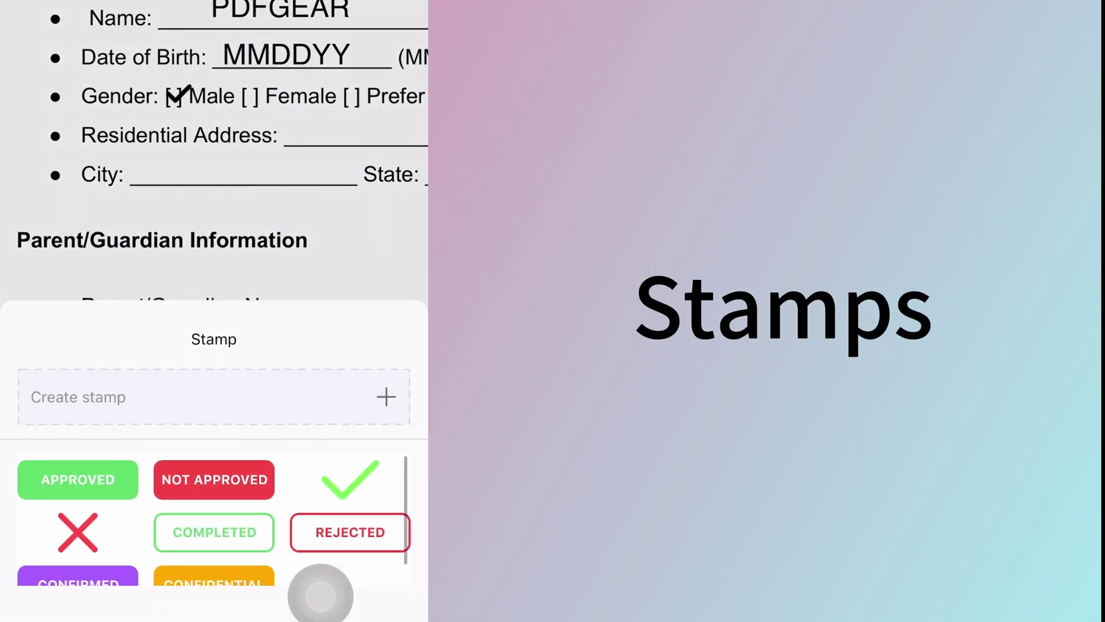
click(214, 397)
text(Si)
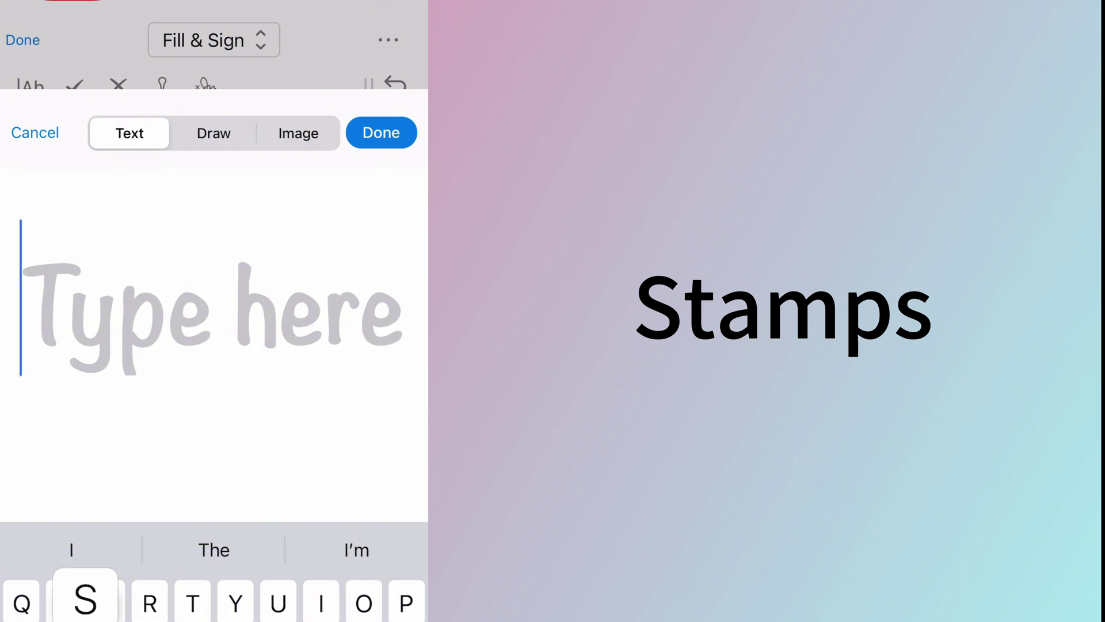
text(gn)
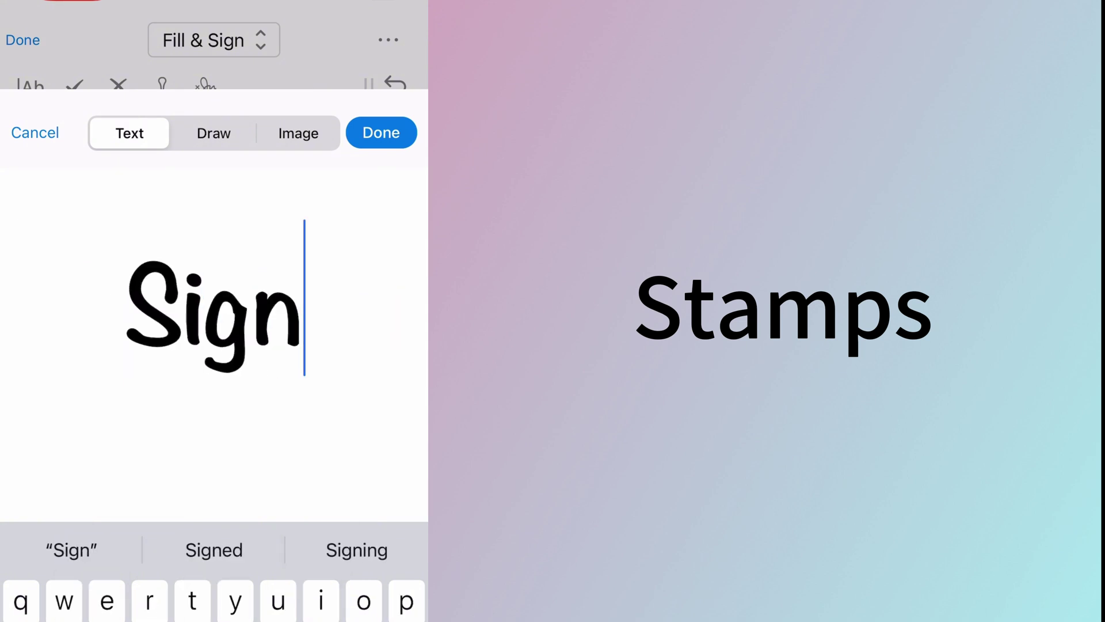
text(ed)
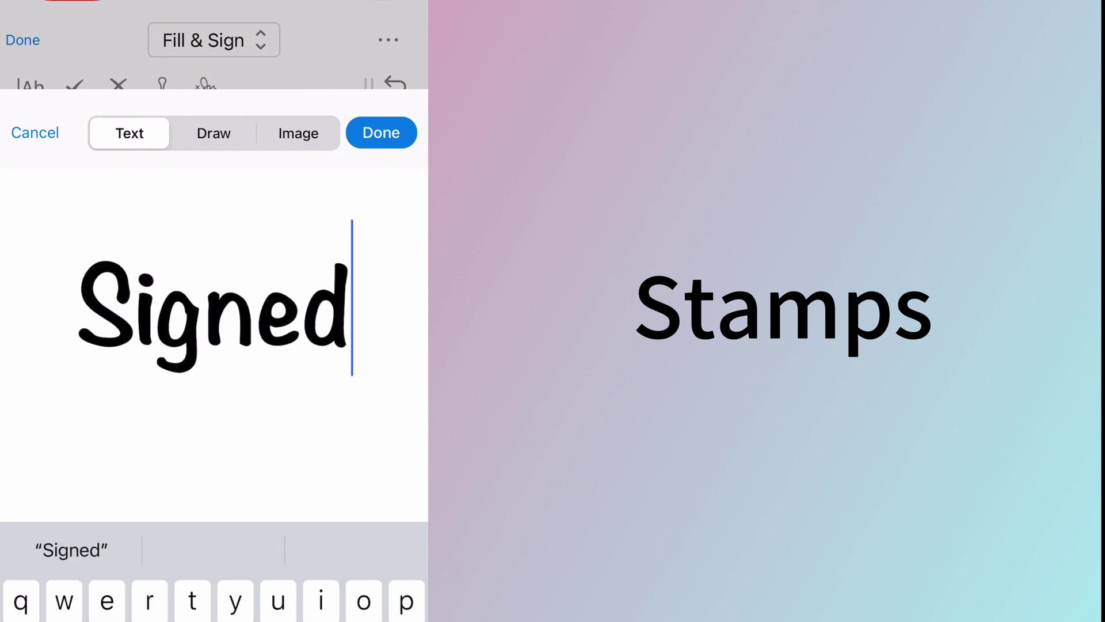
click(381, 133)
click(199, 444)
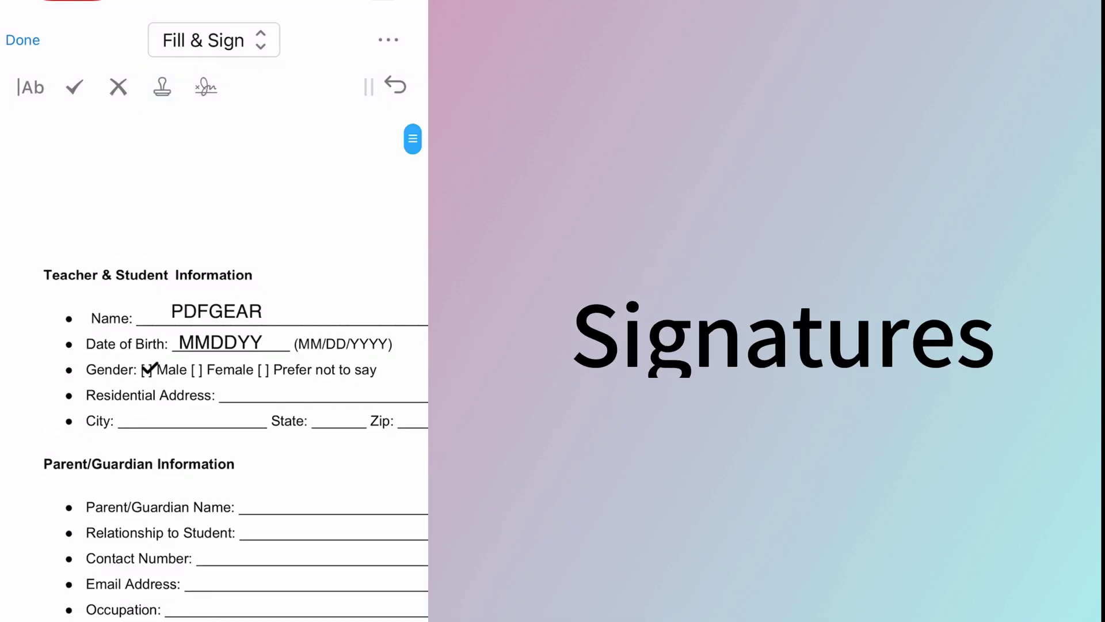
click(205, 87)
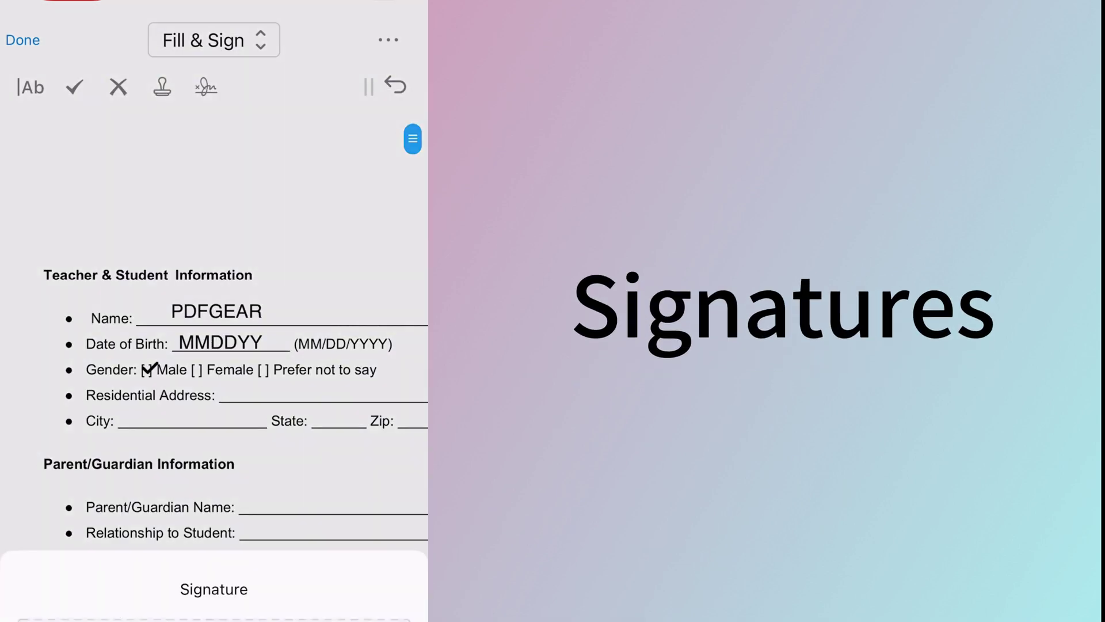
Close the saved signatures list and start the free PDFgear app download from the website.
click(321, 575)
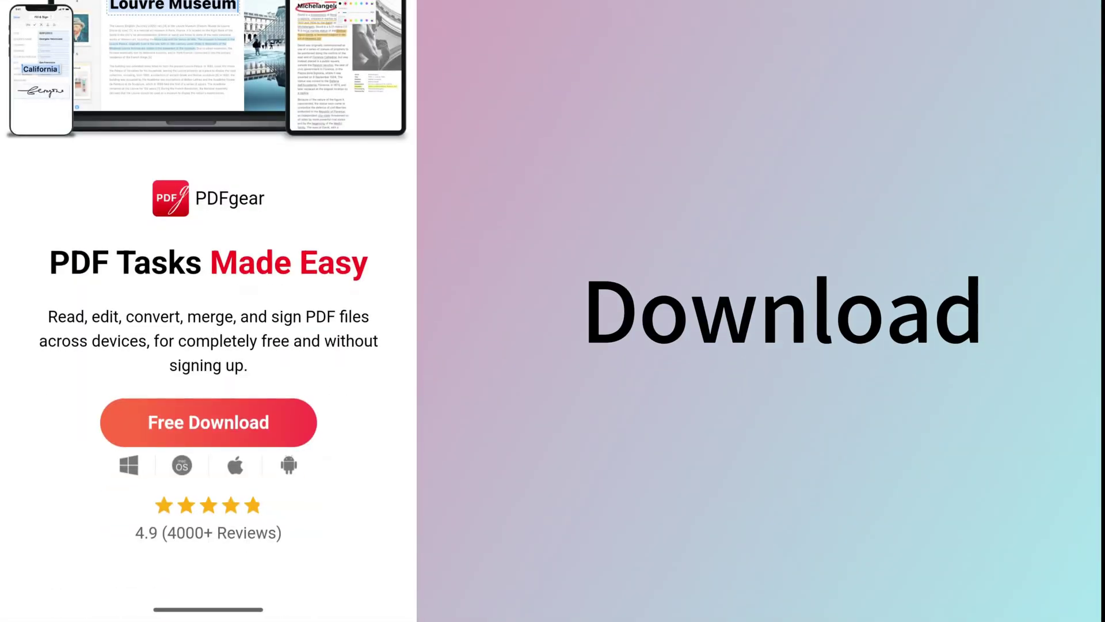
drag(363, 484, 363, 524)
click(272, 418)
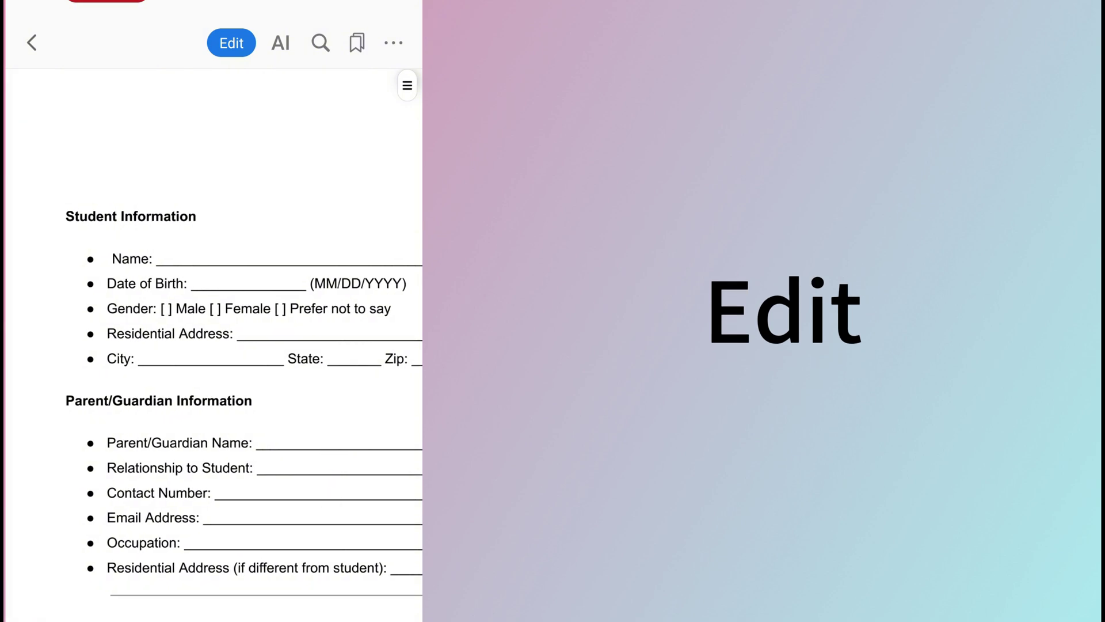
Switch the form to Fill & Sign mode and add PDFGEAR on the Name line.
click(232, 43)
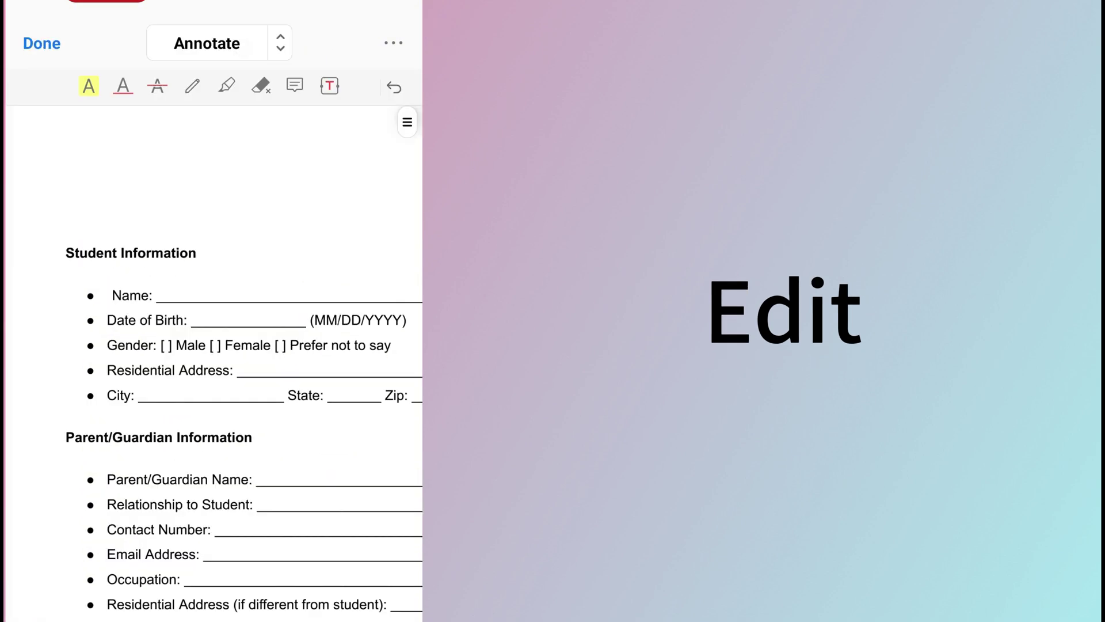
click(280, 43)
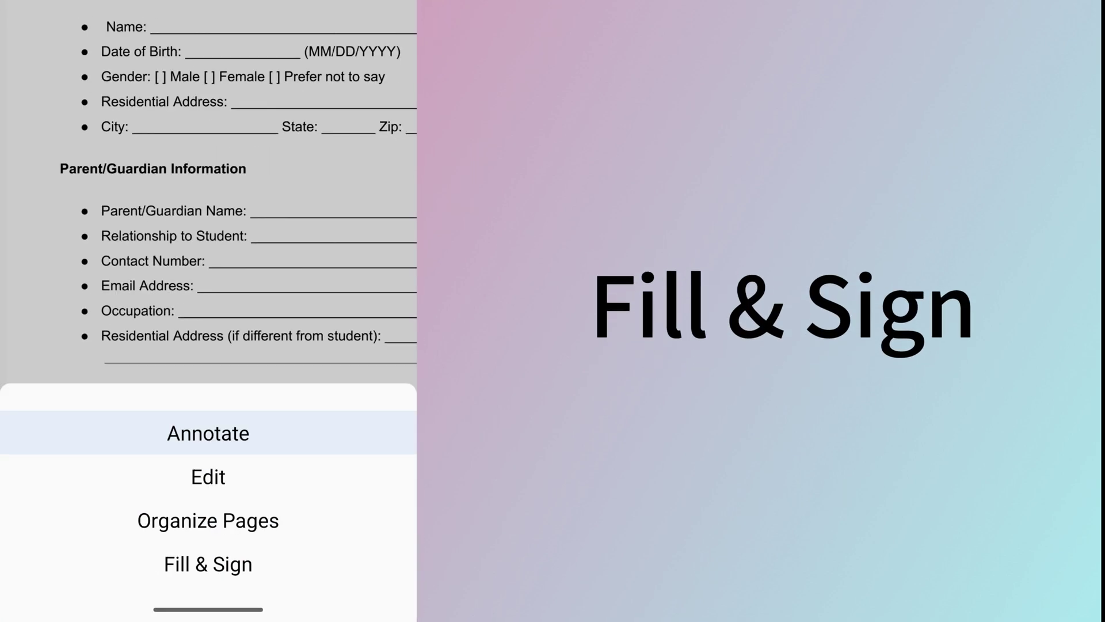
click(228, 564)
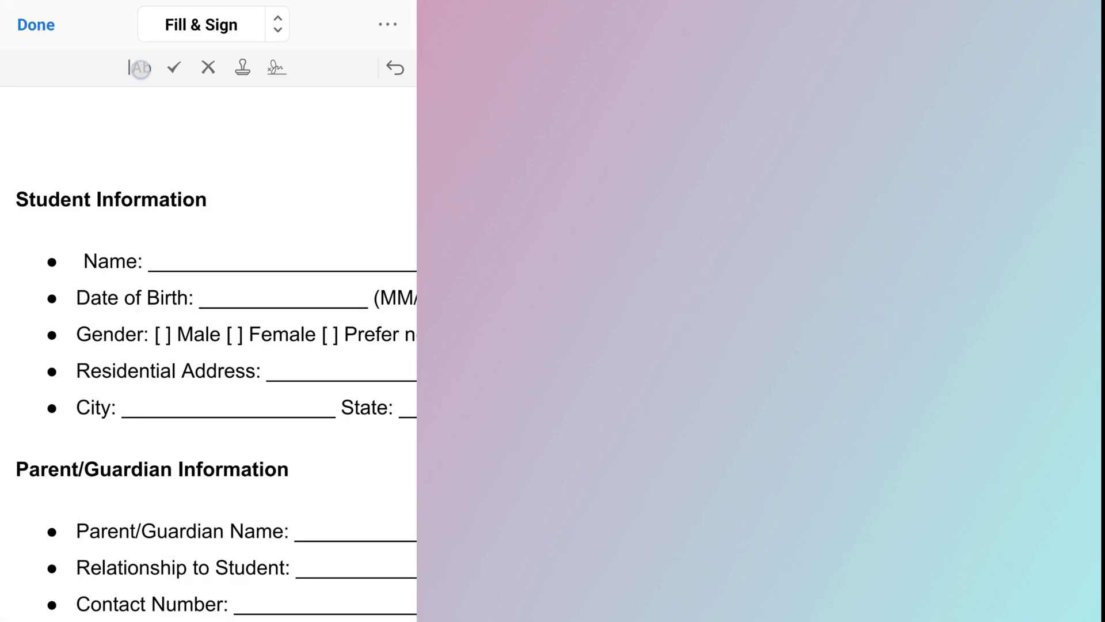
click(249, 237)
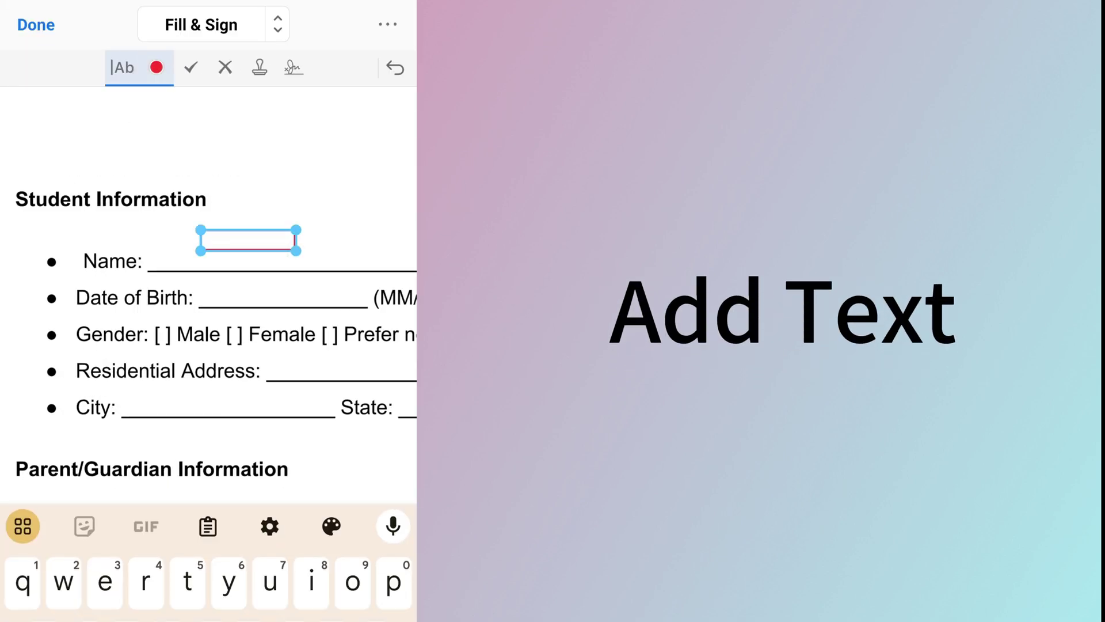
text(PDFGEAR)
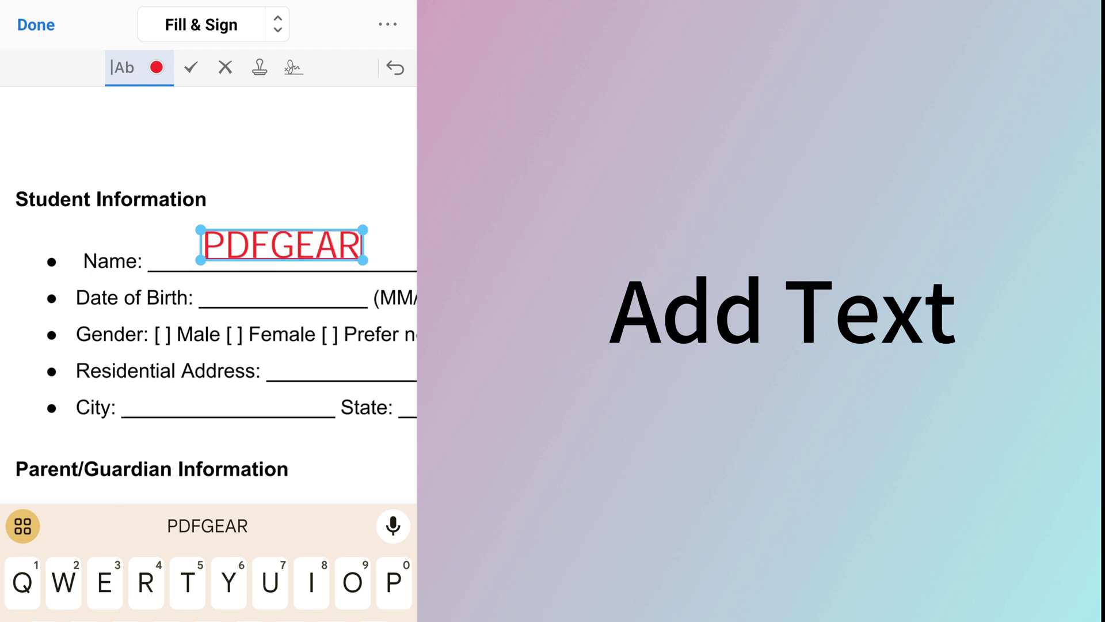
Make the PDFGEAR text 17pt and blue, and drag the check mark onto the Female bracket.
click(156, 67)
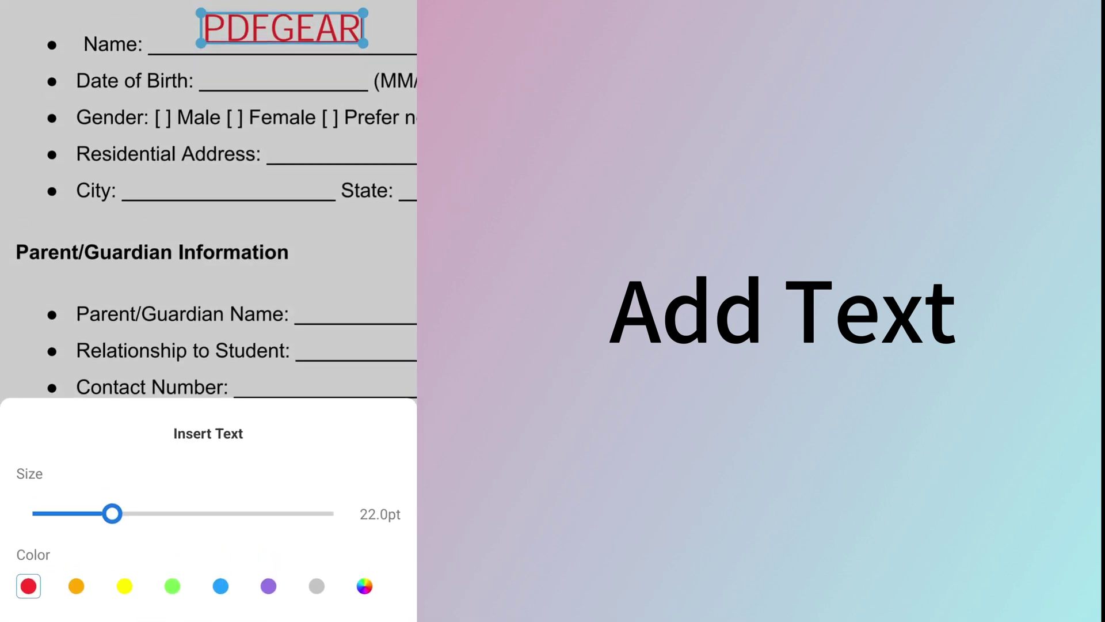
drag(112, 513, 91, 513)
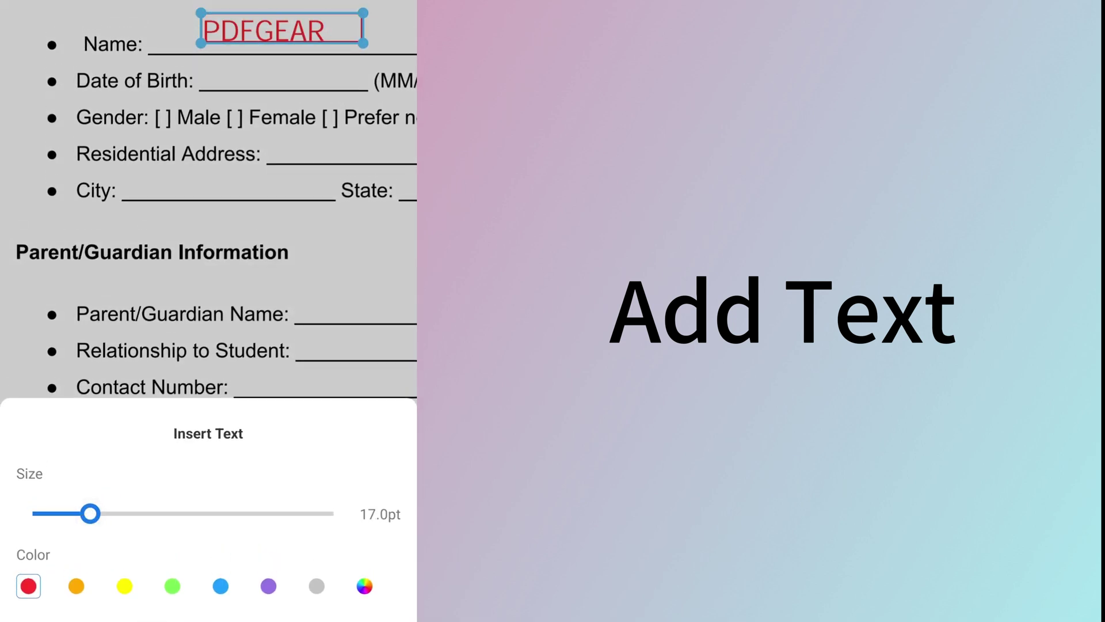
click(220, 586)
click(351, 321)
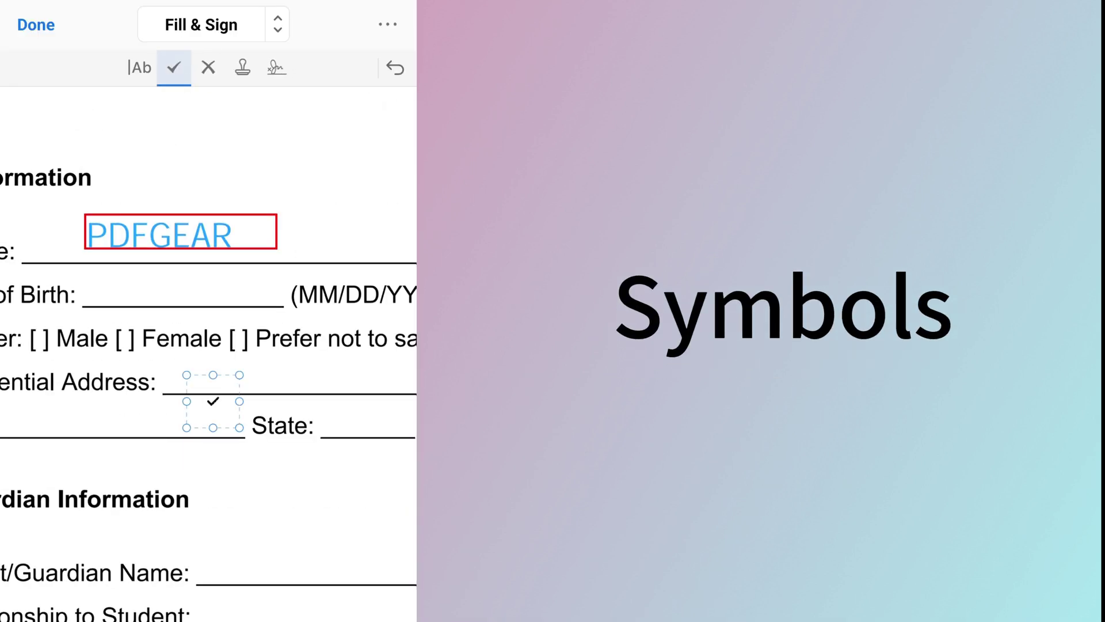
drag(294, 402, 213, 352)
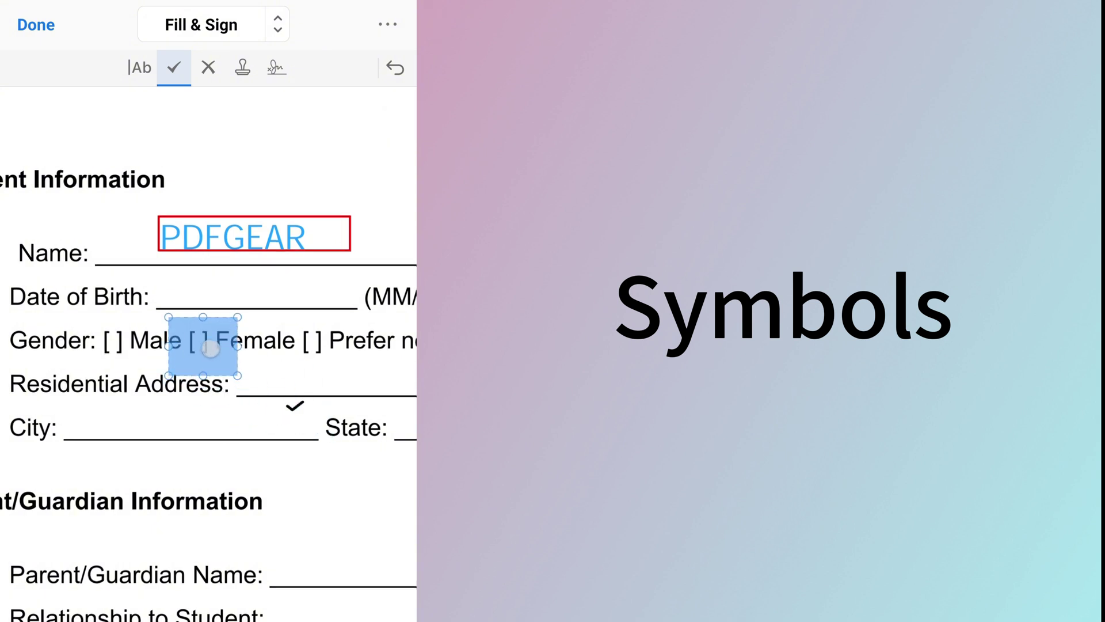
click(243, 67)
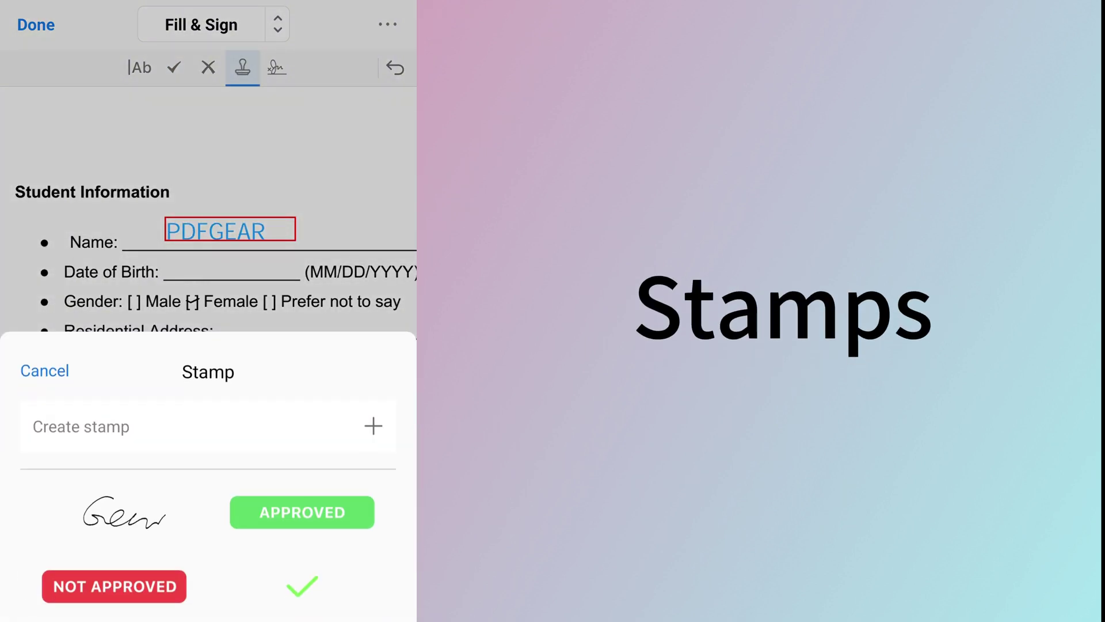